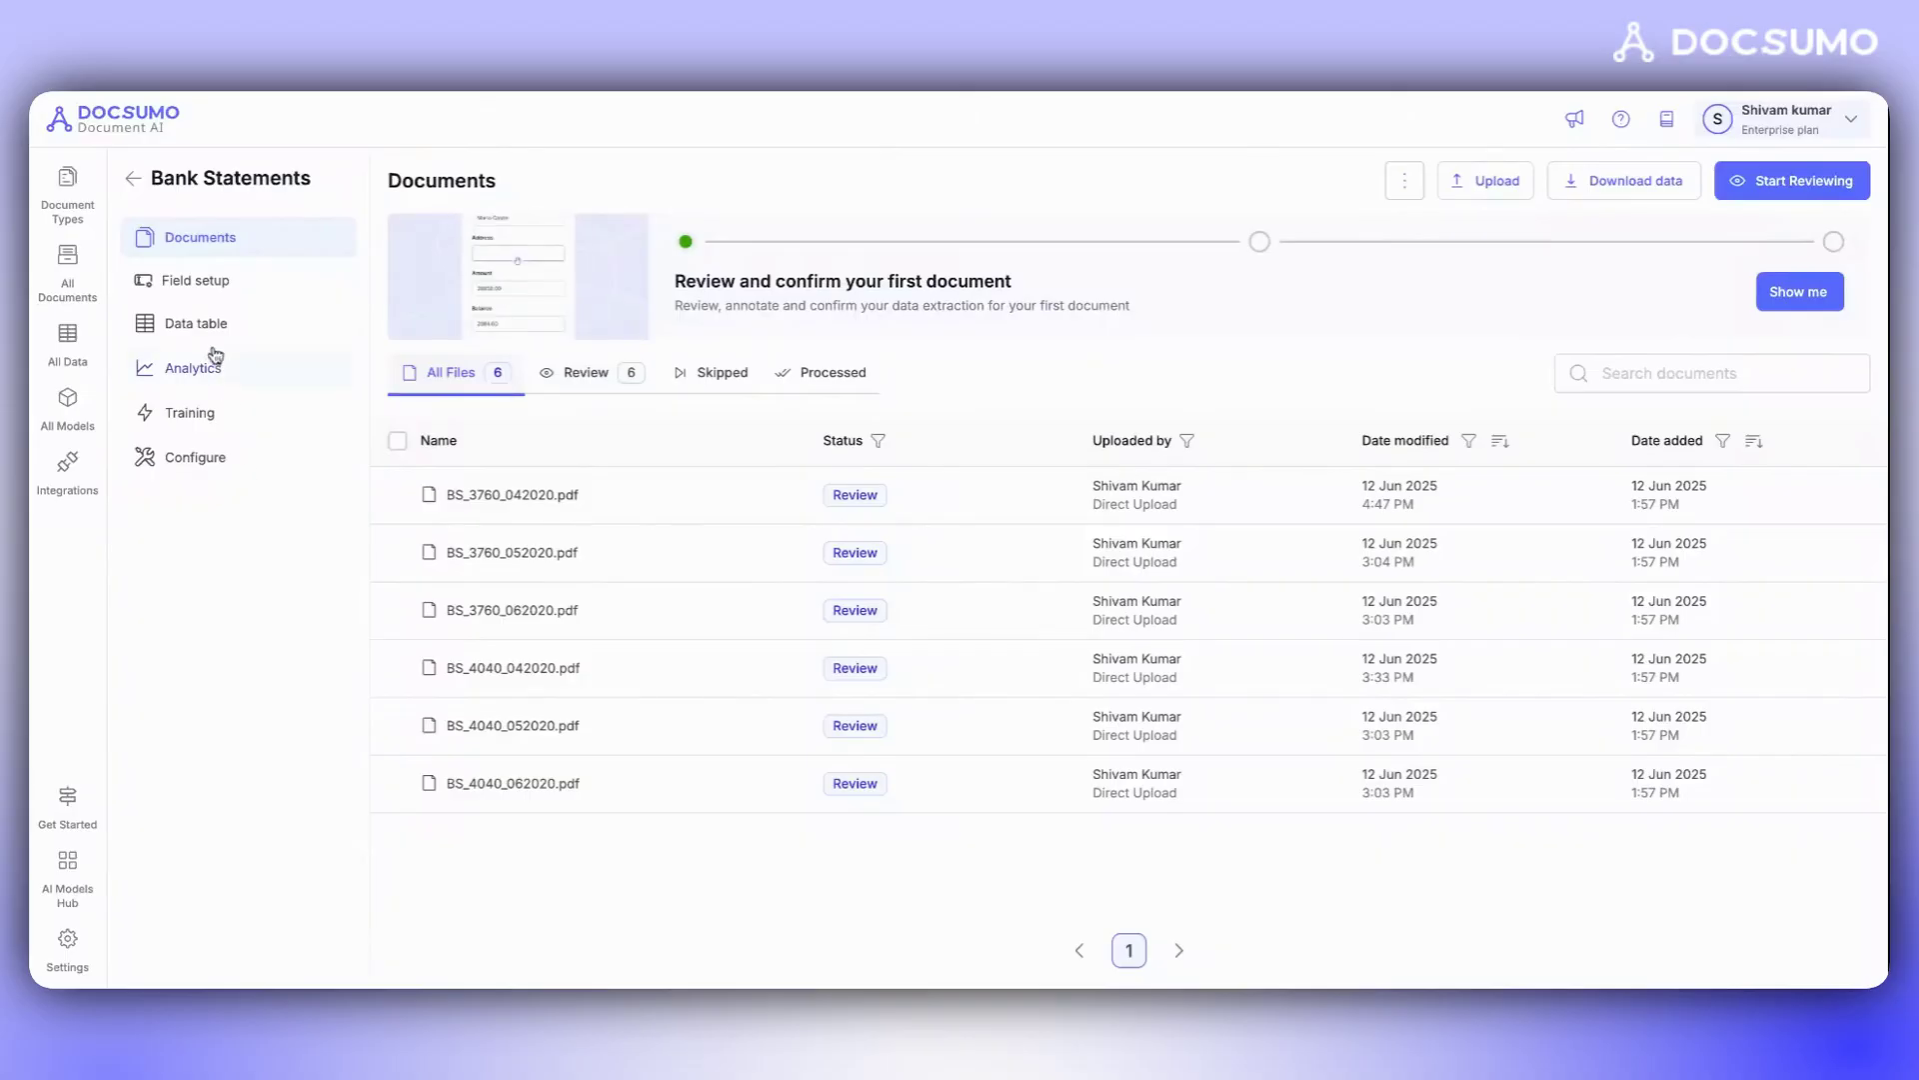
# Step: Open Field Setup for Bank Statements and bring up the Account Name extraction settings
pyautogui.click(203, 285)
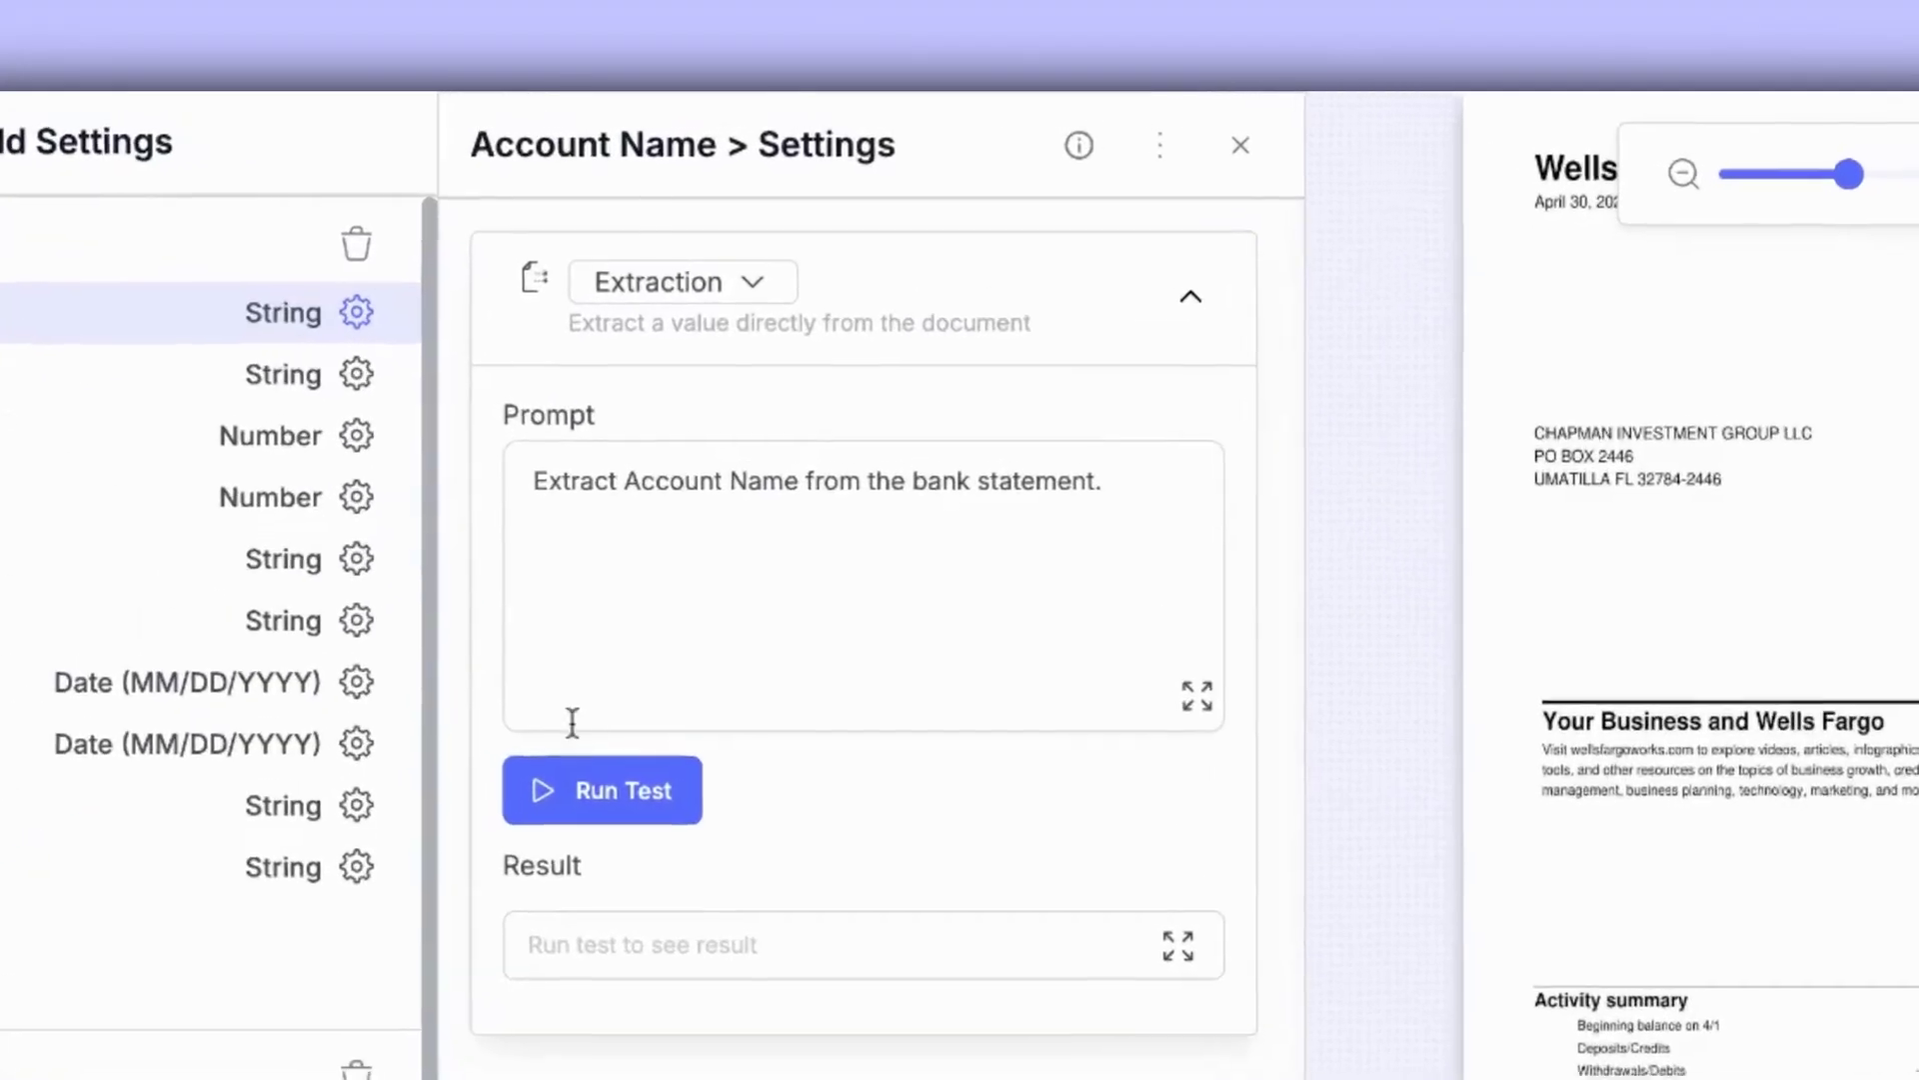
# Step: Test the Account Name prompt and zoom the preview to confirm CHAPMAN INVESTMENT GROUP LLC
pyautogui.click(677, 489)
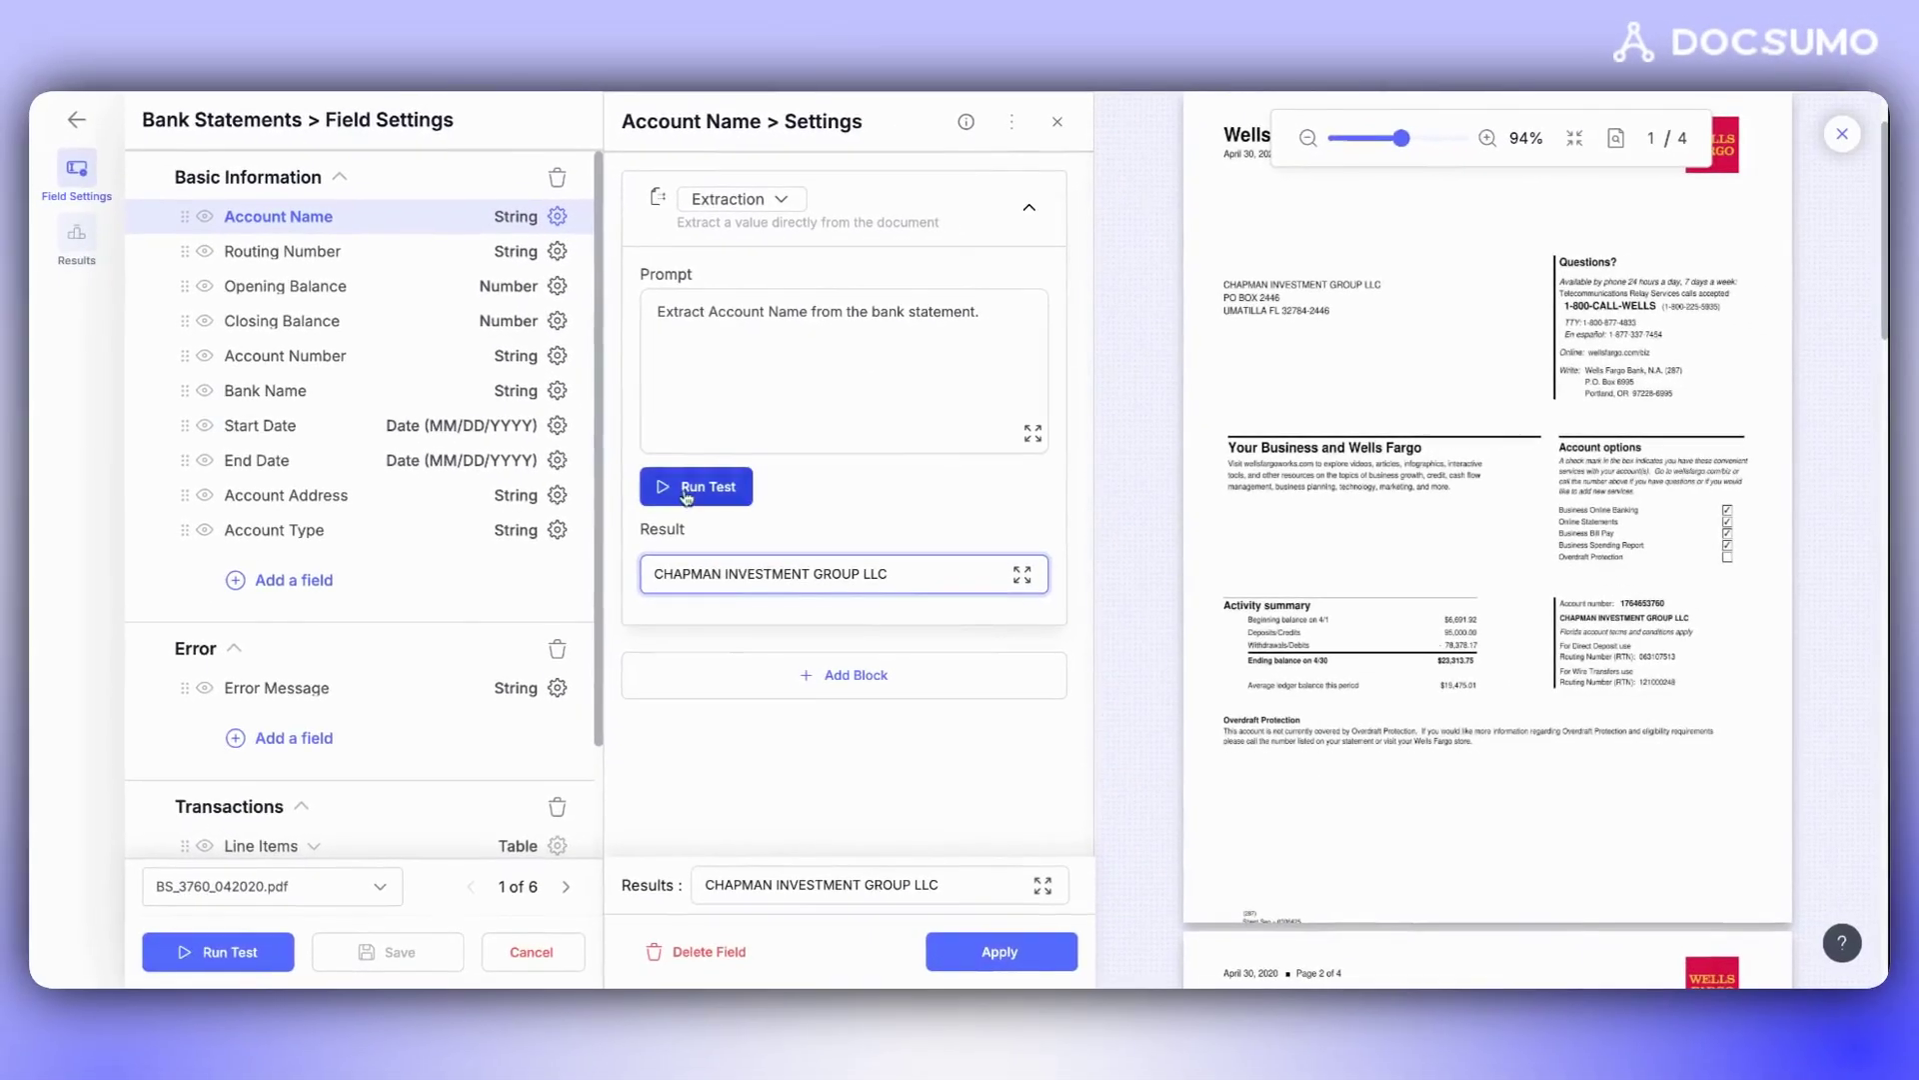
pyautogui.click(1001, 946)
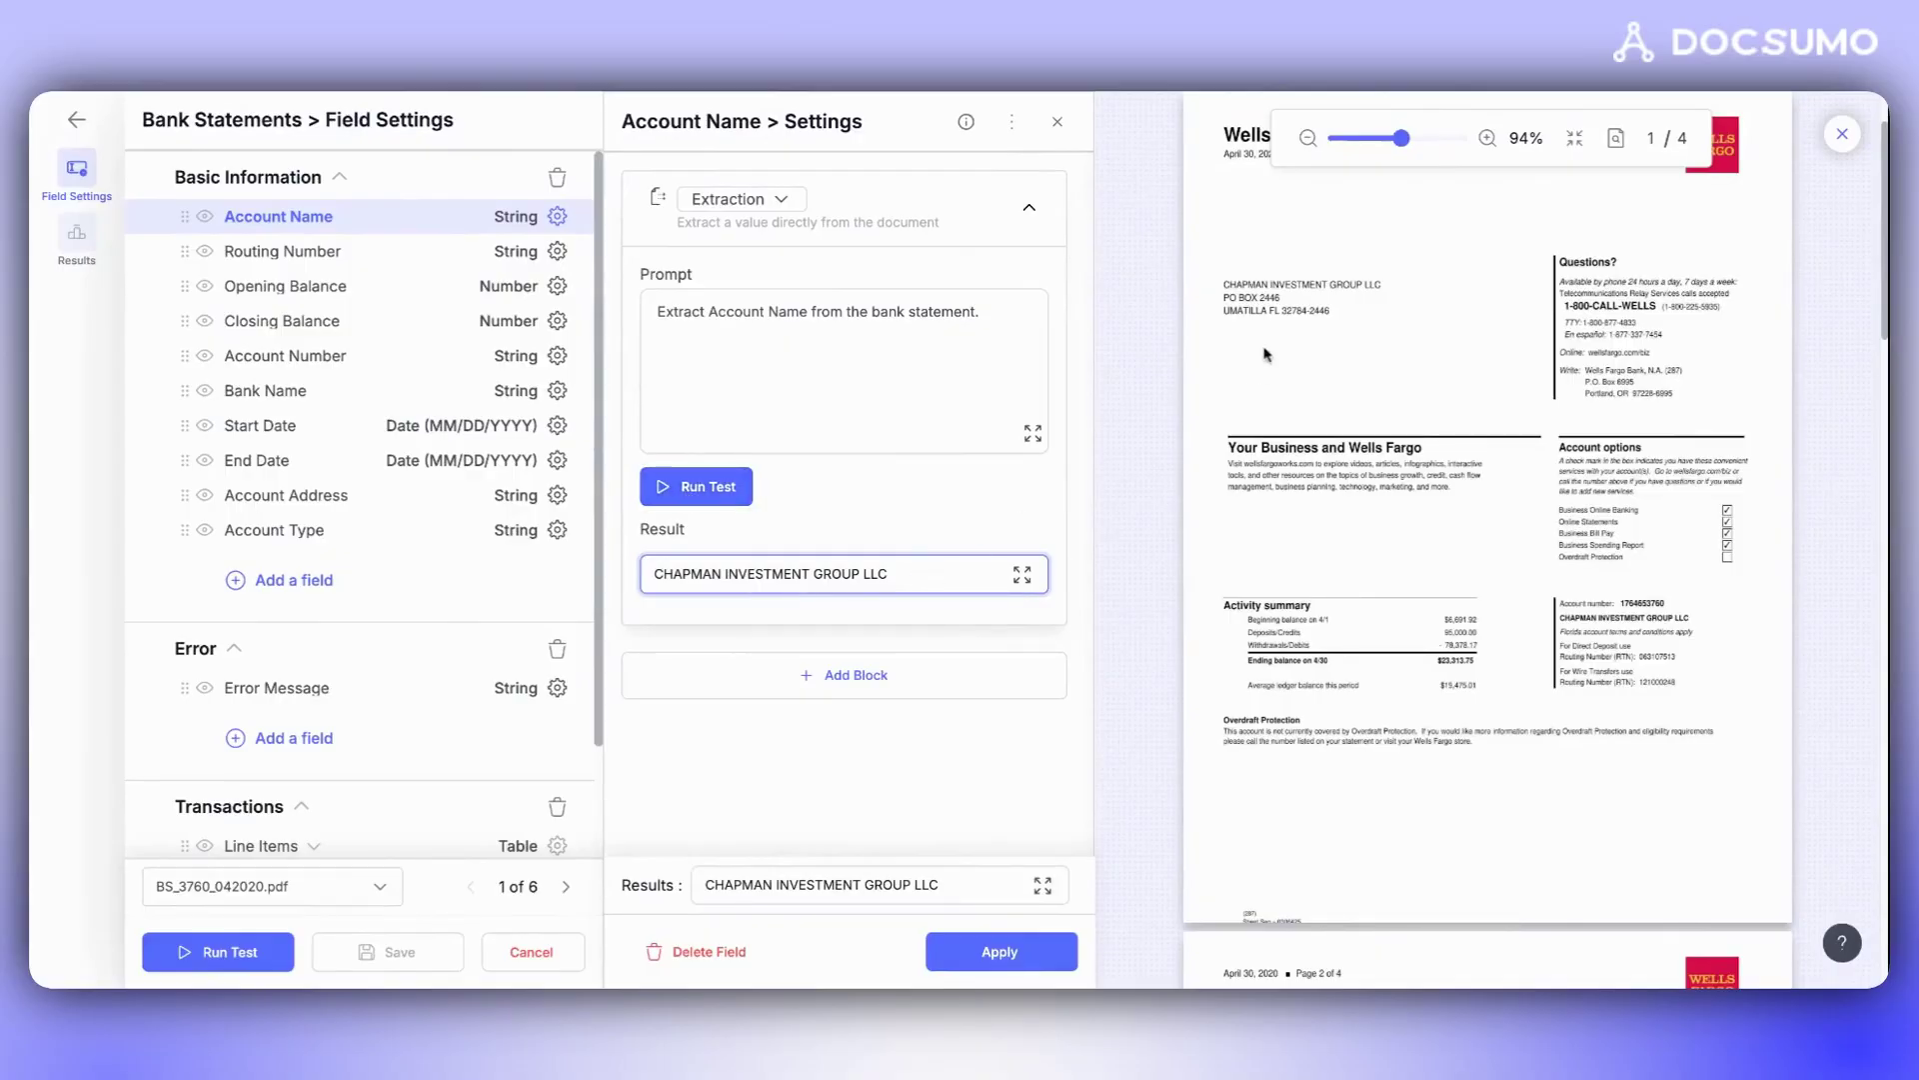
pyautogui.click(1429, 140)
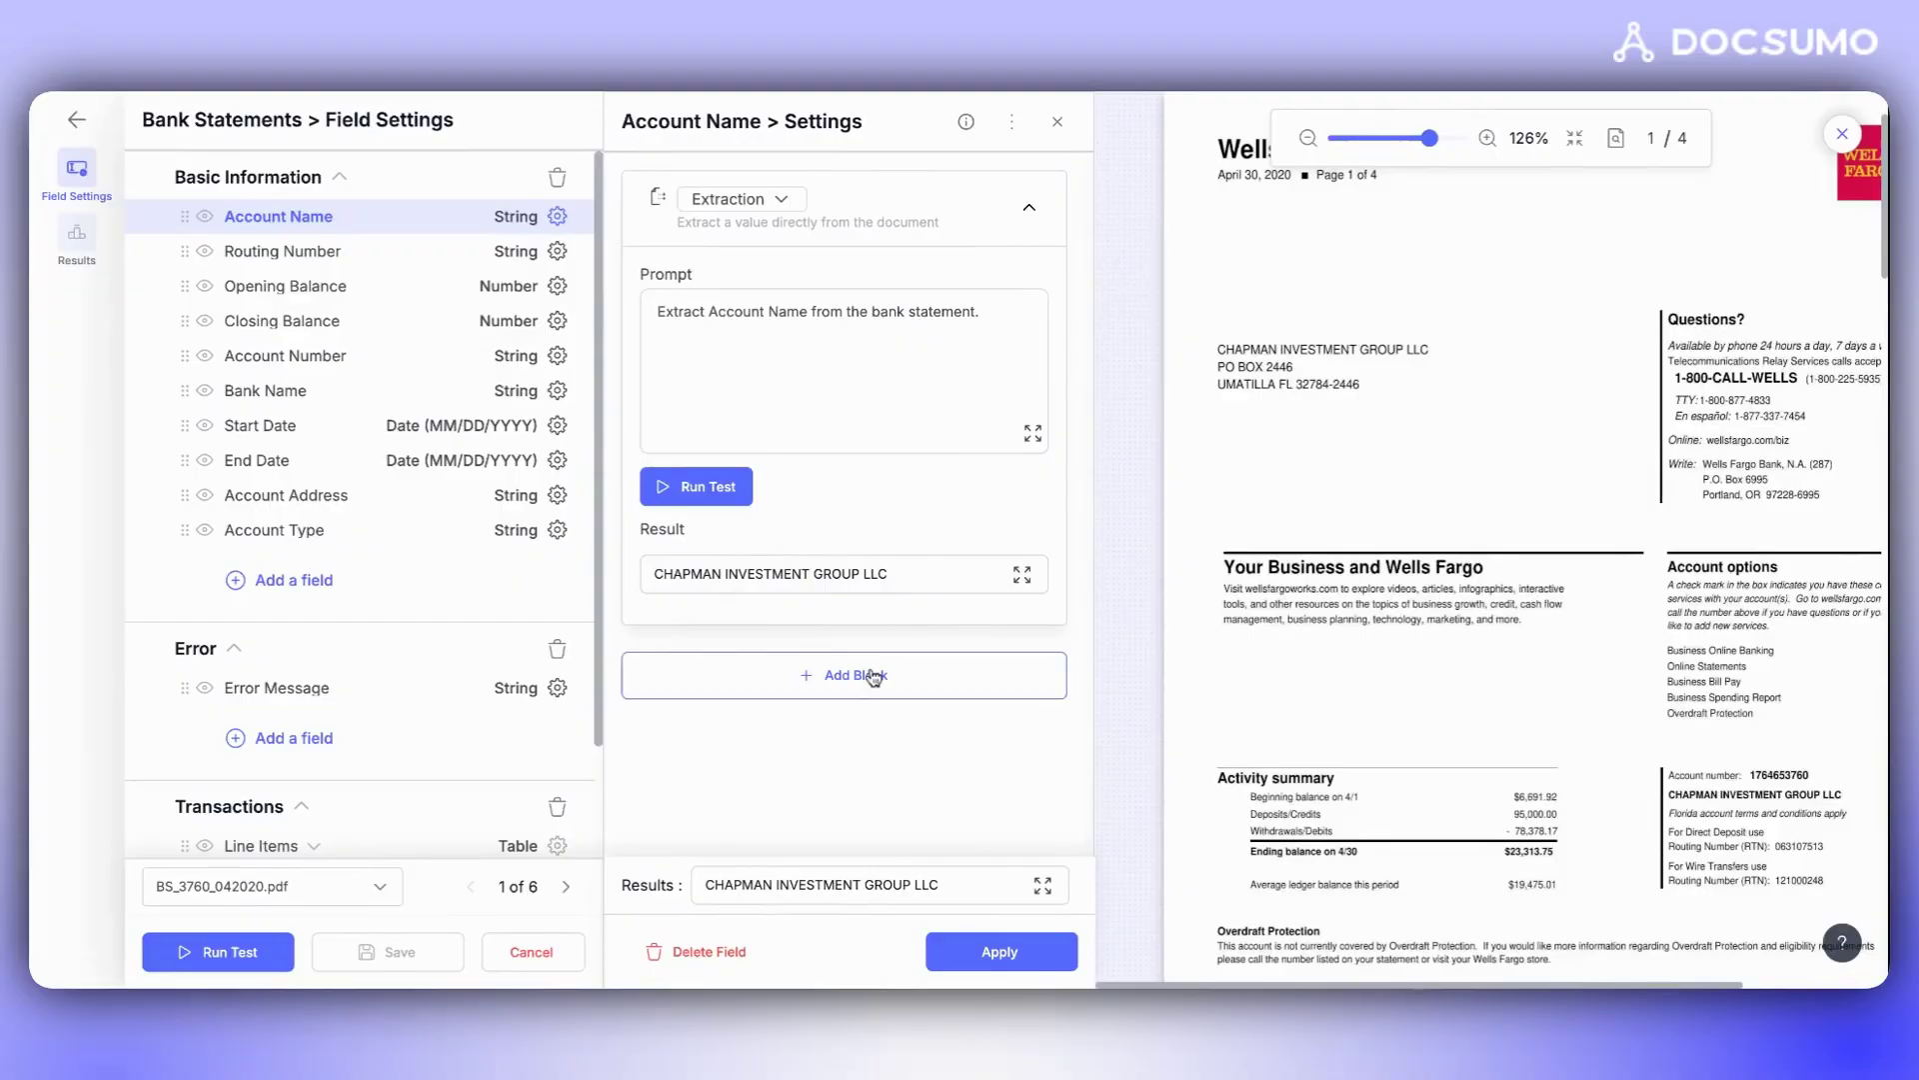
# Step: Add a Cleaning block standardizing Account Name to 'chapman investment group' and apply the settings
pyautogui.click(863, 677)
pyautogui.click(697, 779)
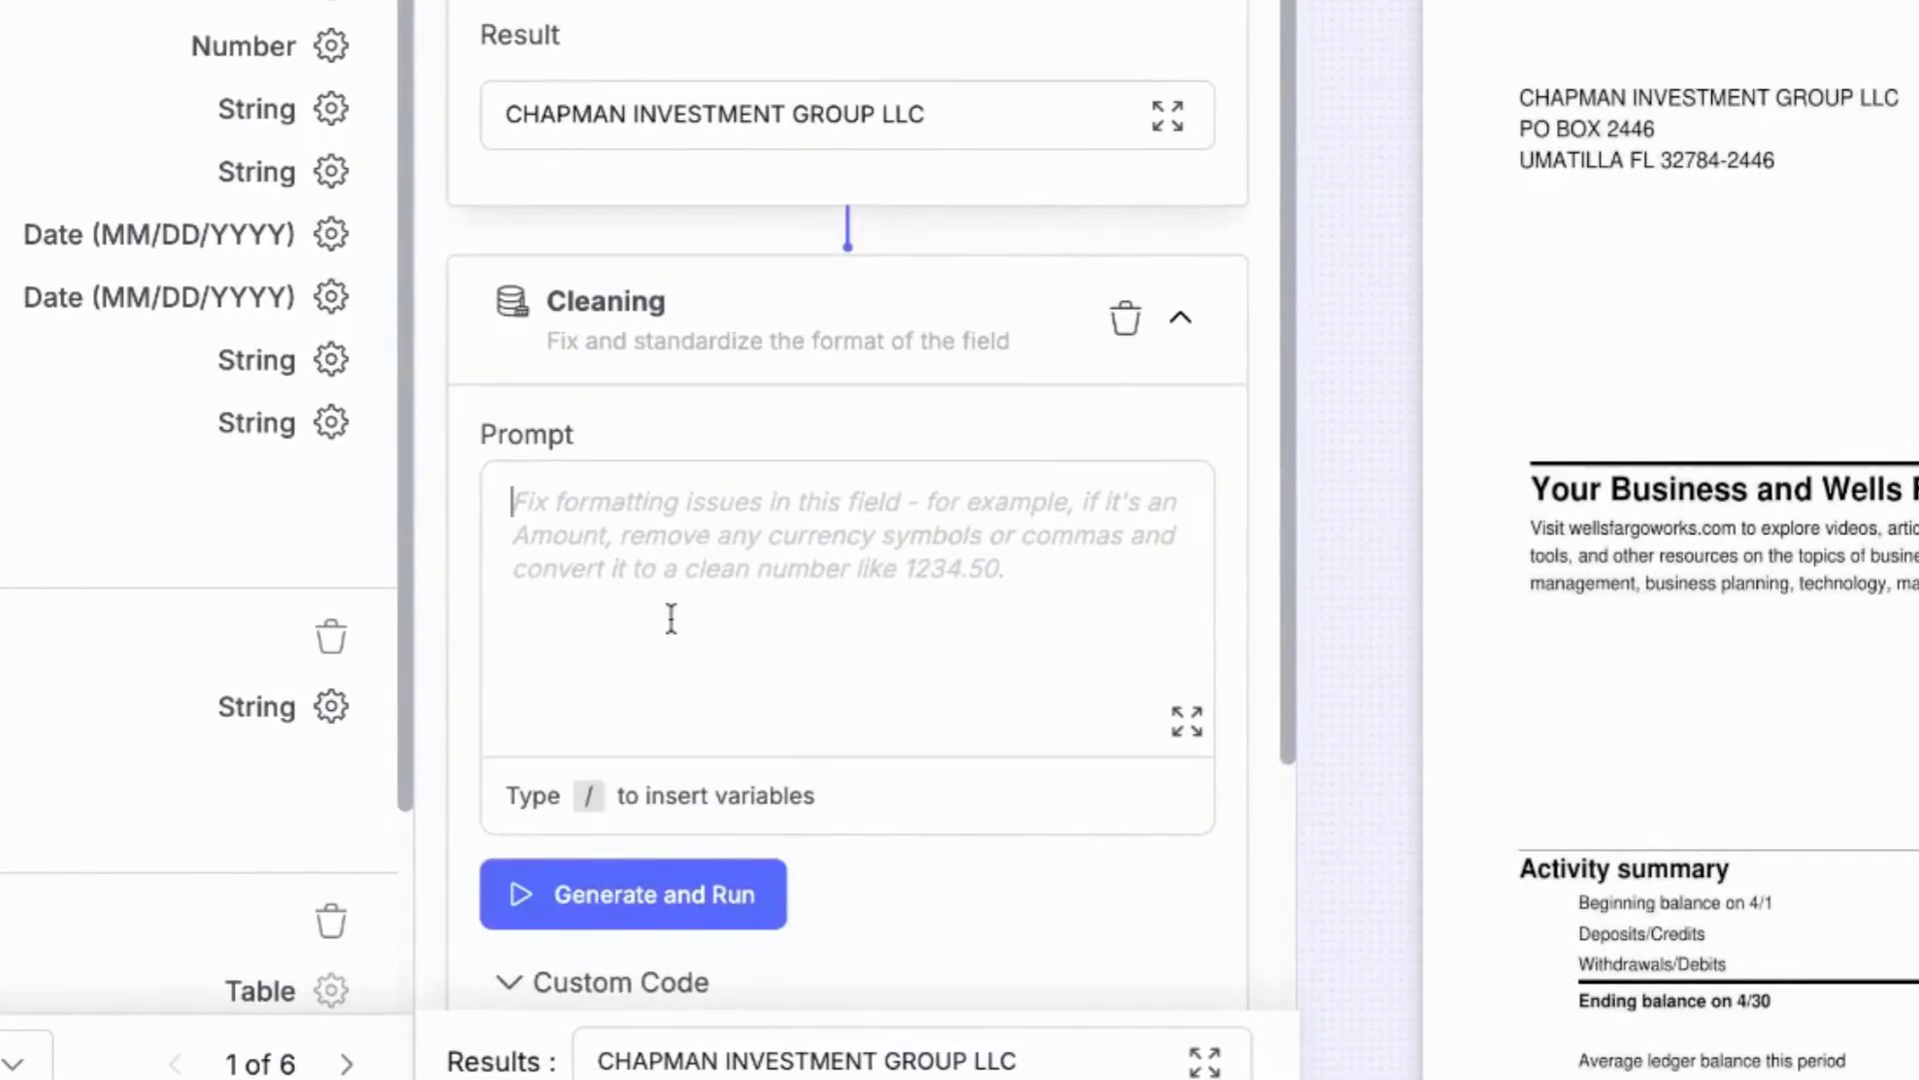
pyautogui.write('Standardize the output of for Database Matching by making the output case insensitive, removing any legal suffixes (like LLC, LLP), commas, and special characters.')
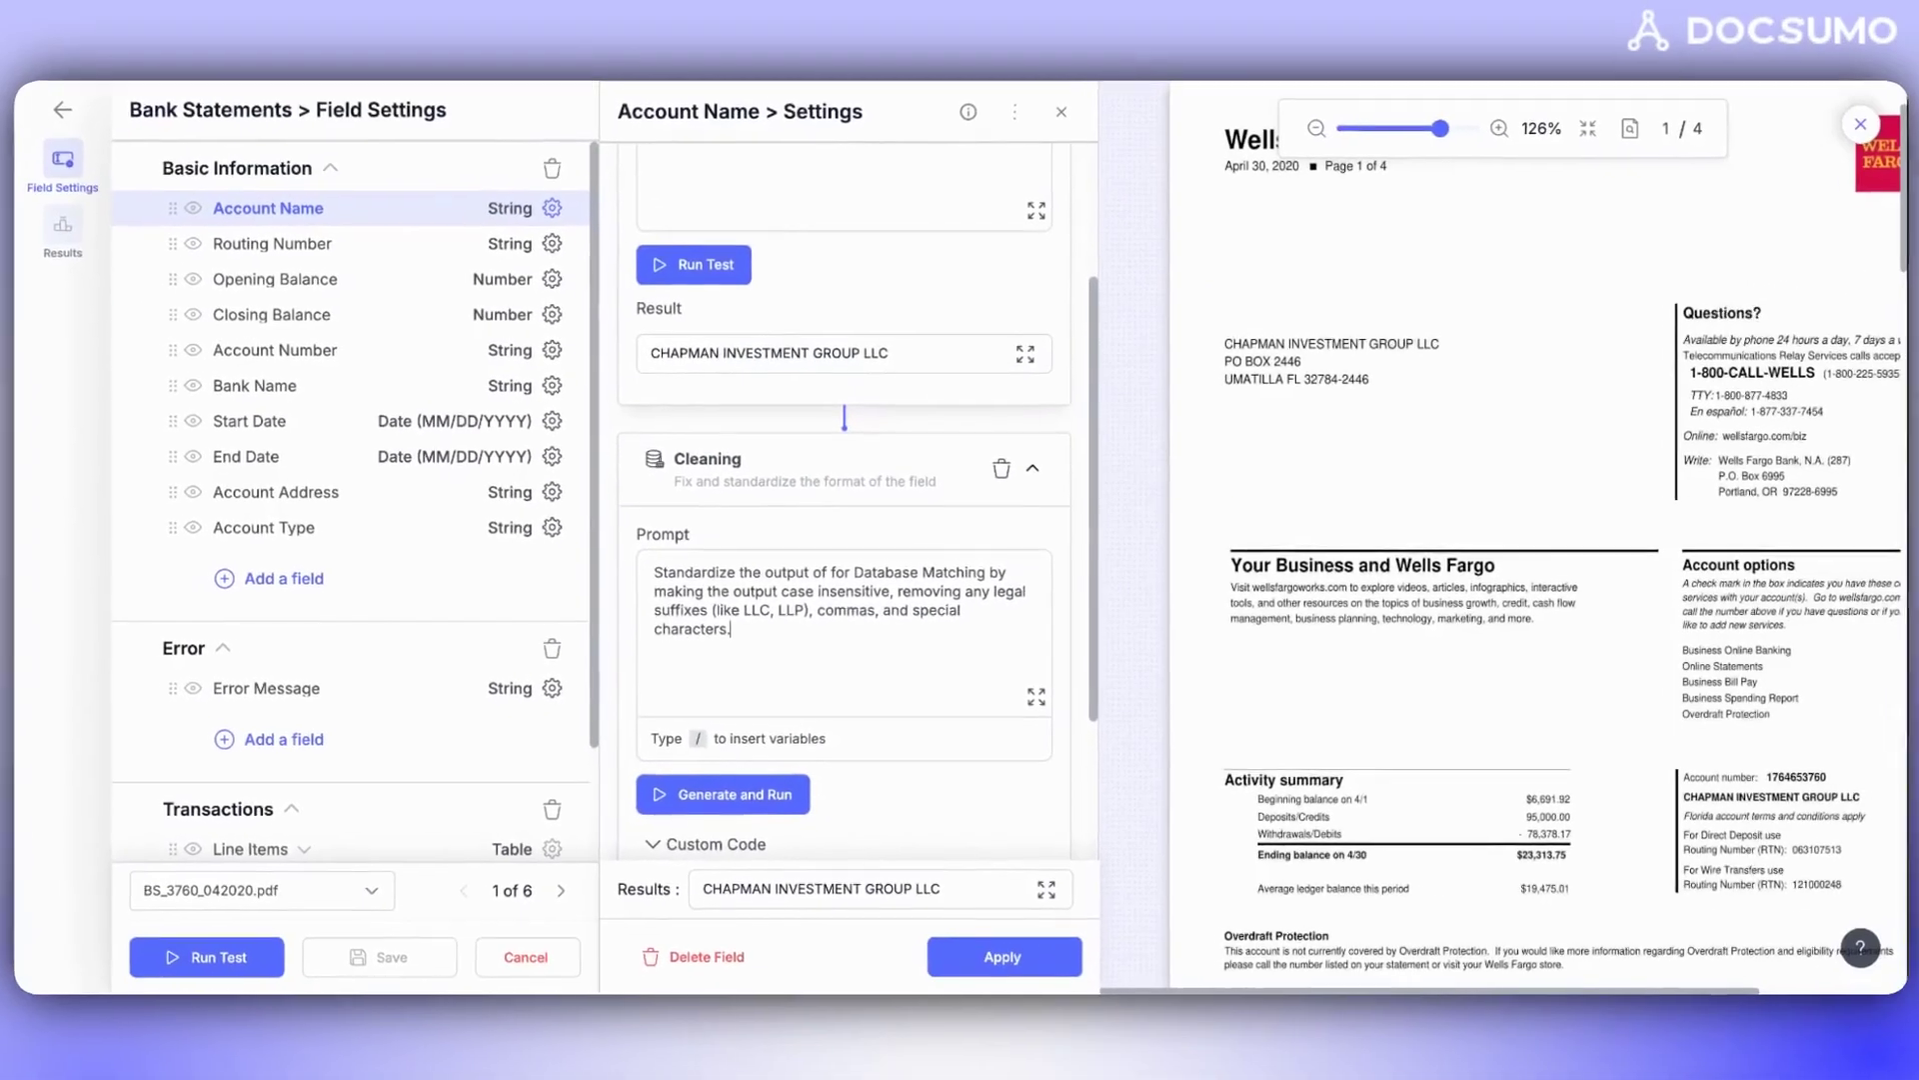
pyautogui.scroll(-2, 659, 624)
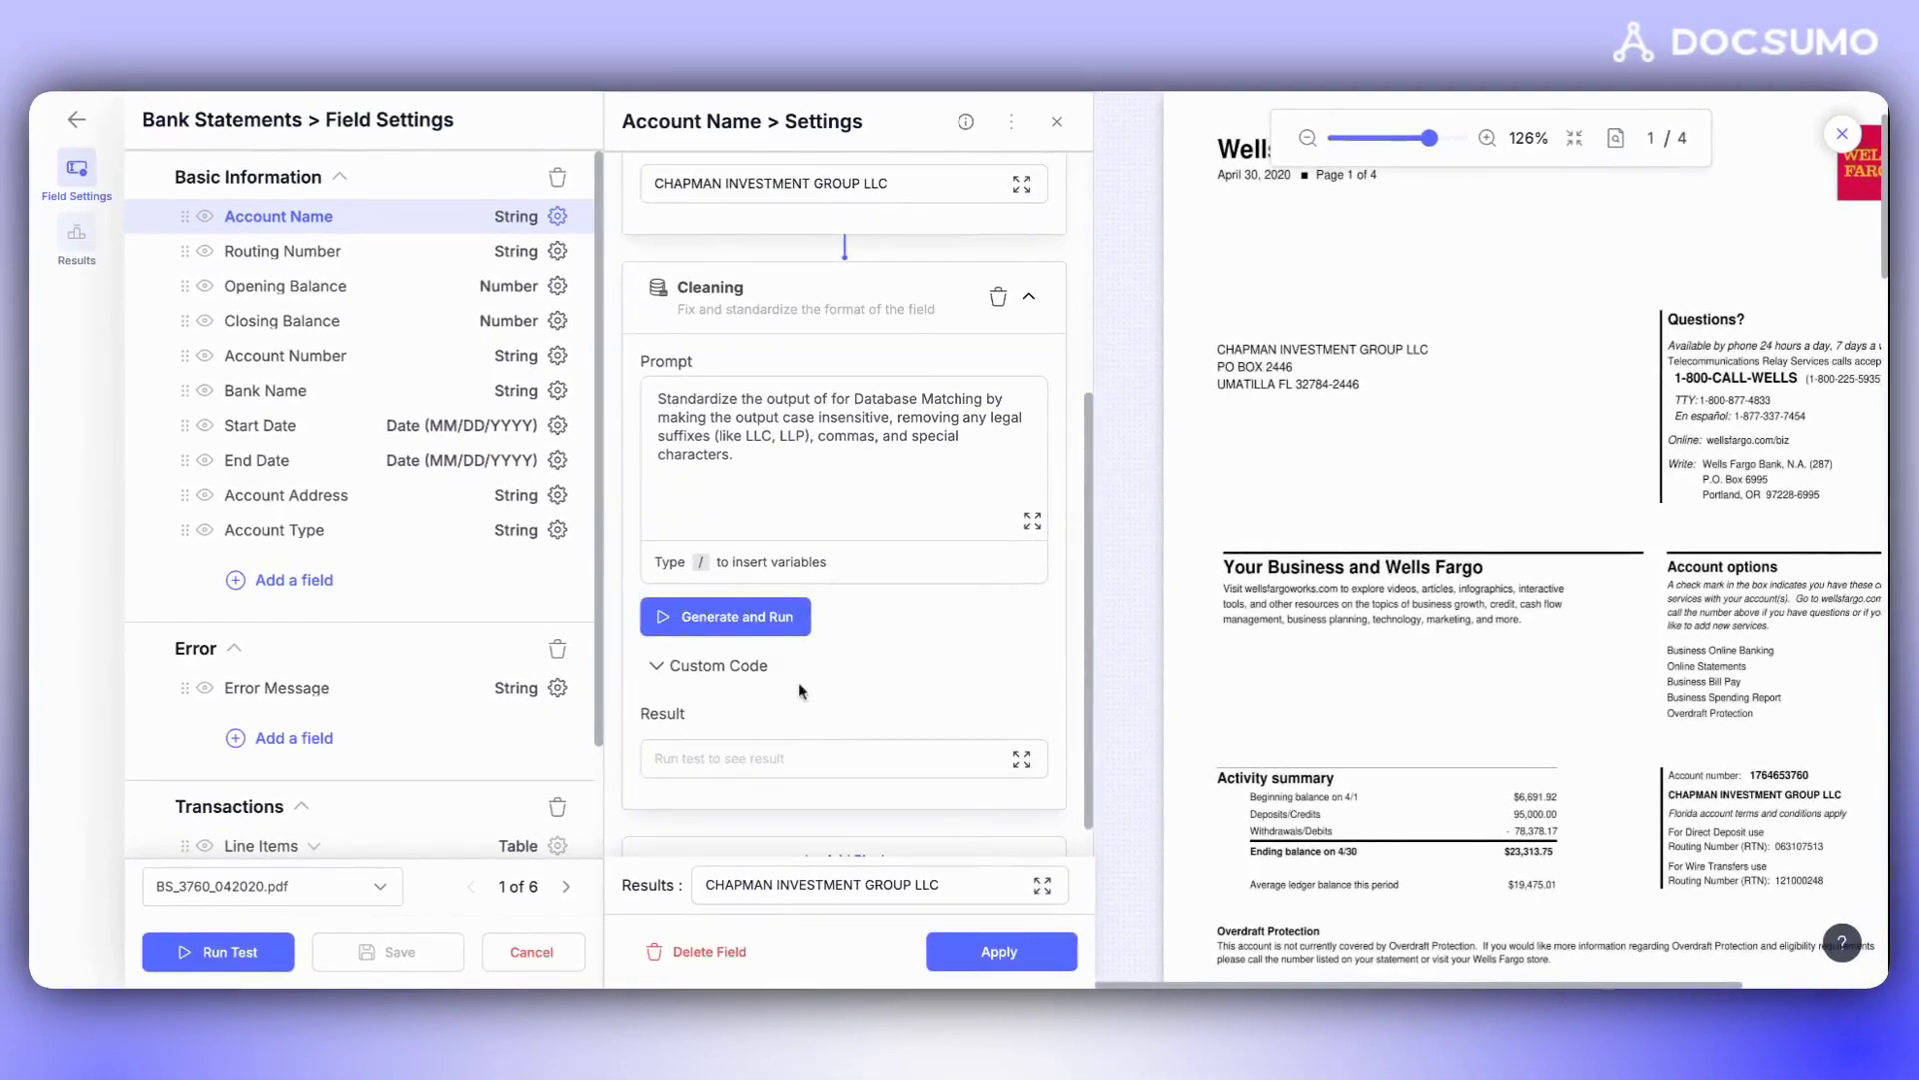
pyautogui.click(740, 617)
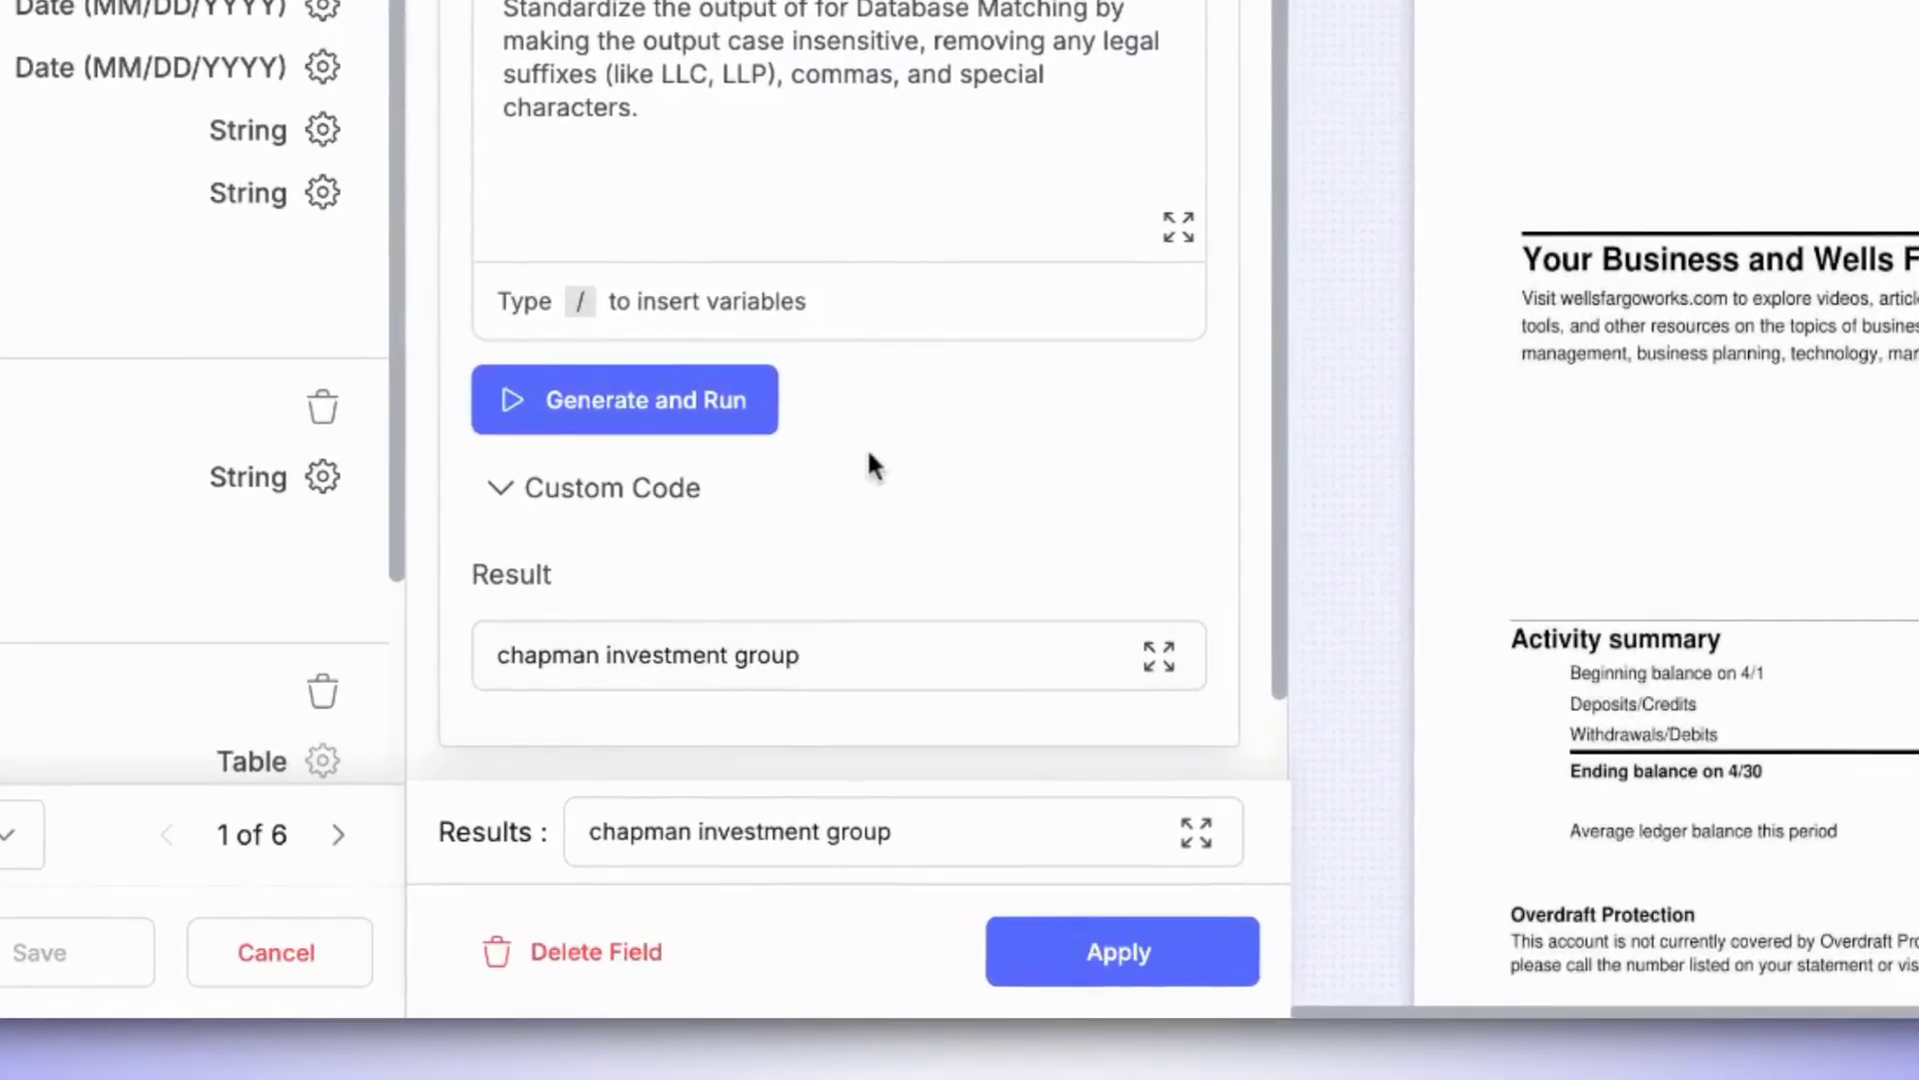
pyautogui.scroll(-1, 903, 561)
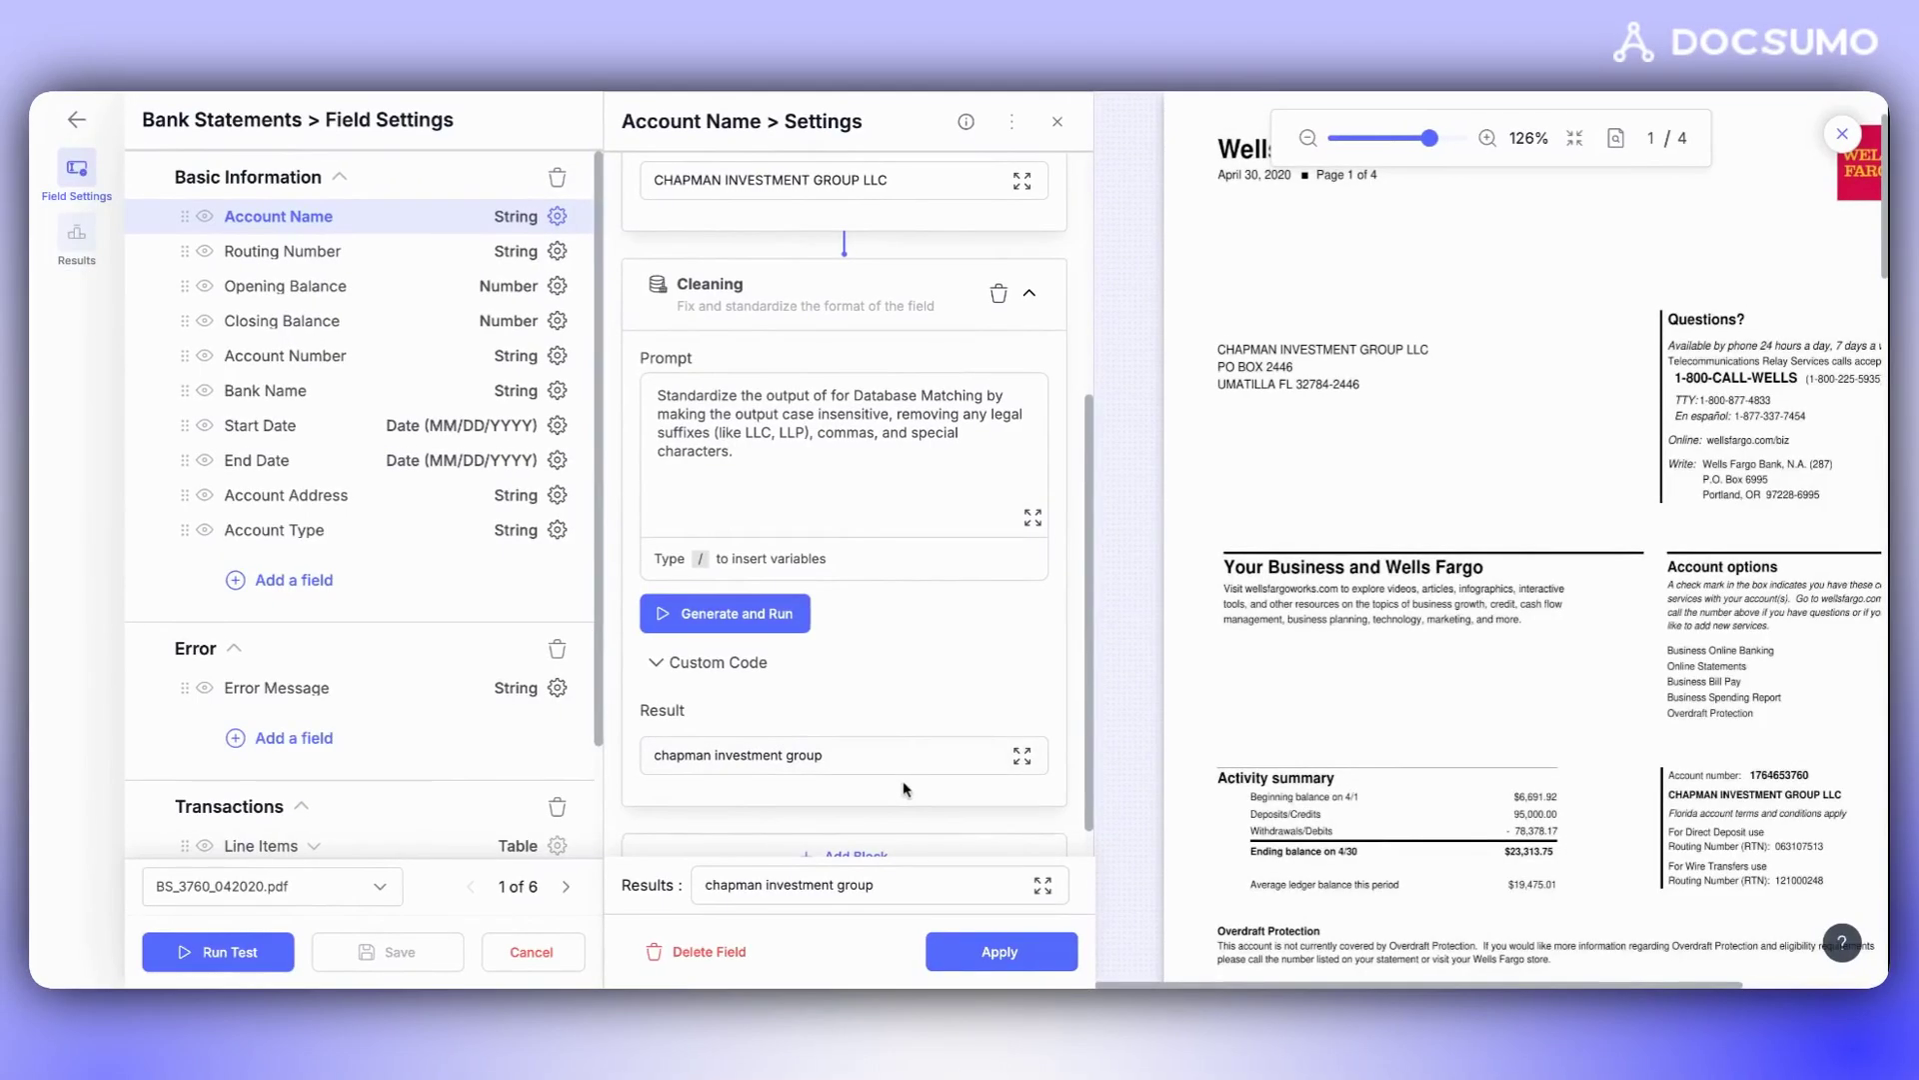
pyautogui.click(999, 950)
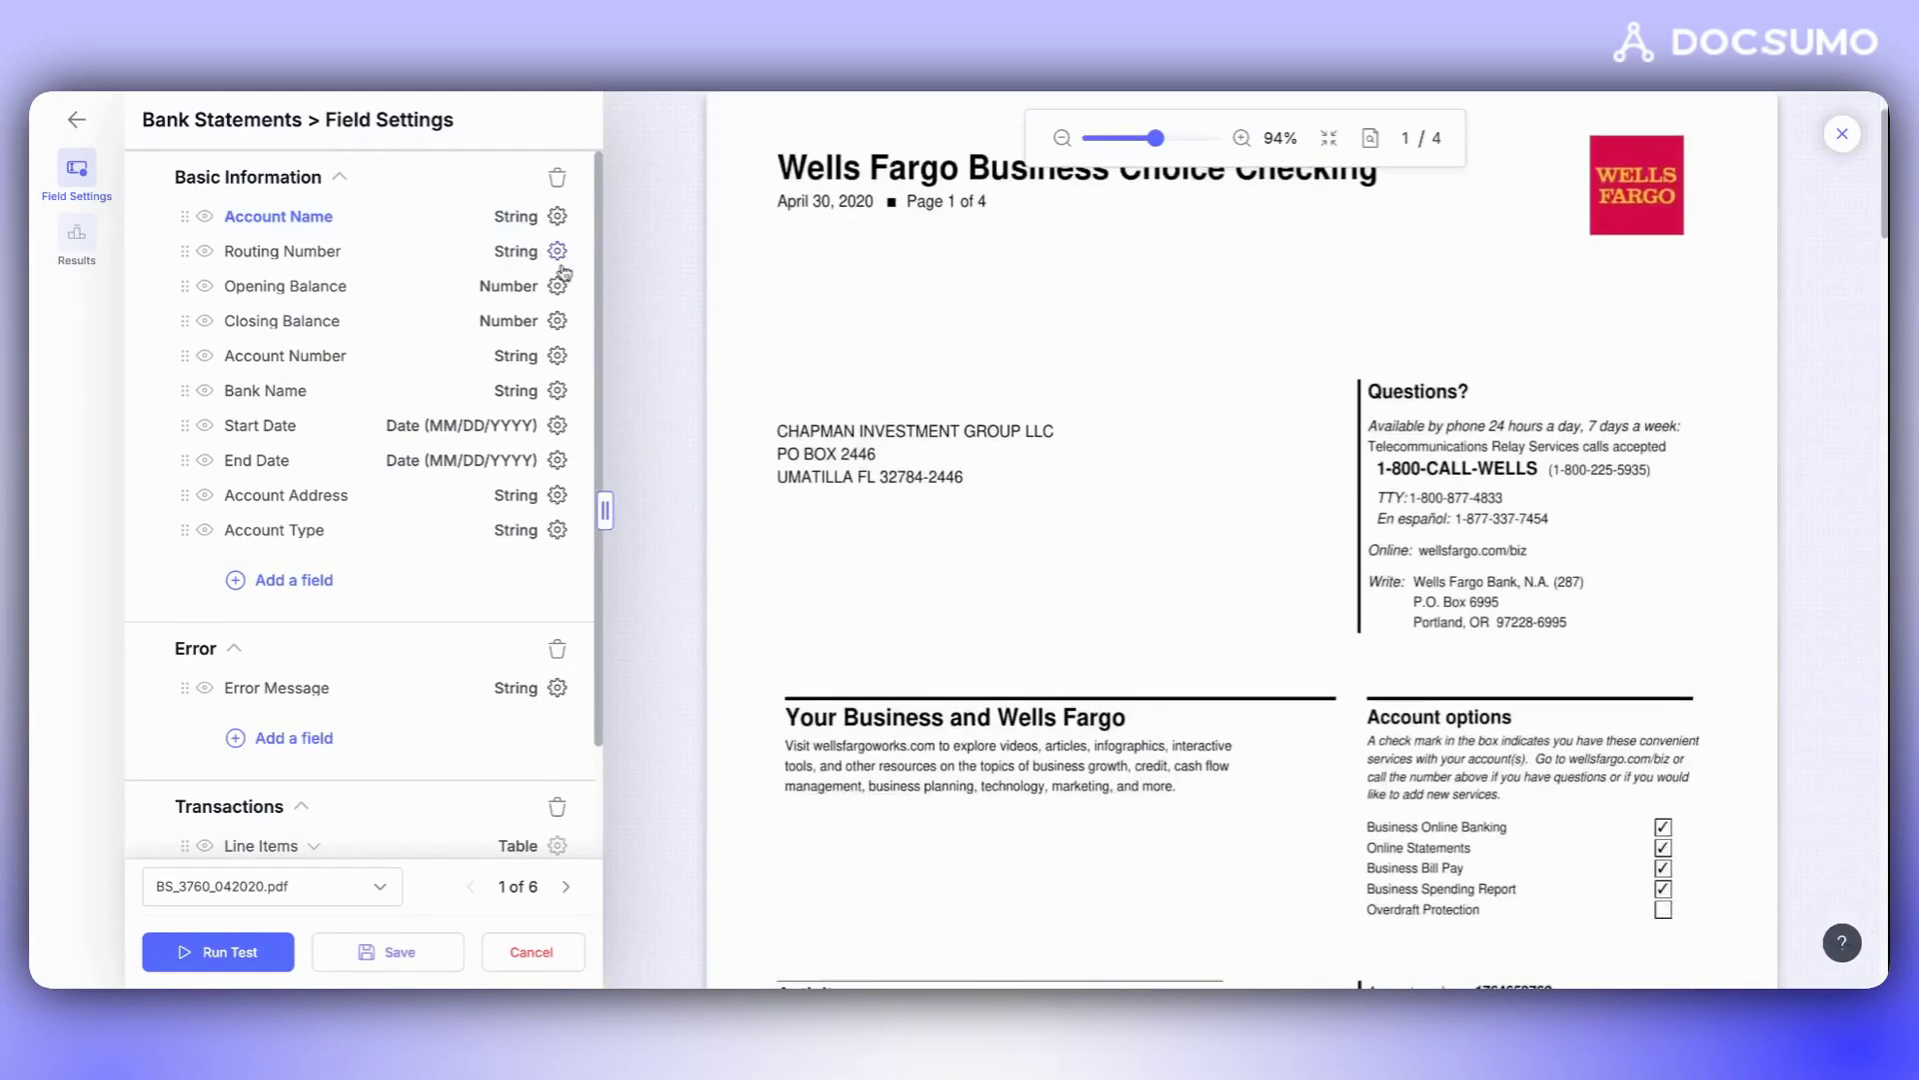
# Step: Test the Routing Number extraction prompt against the enlarged sample statement
pyautogui.click(557, 253)
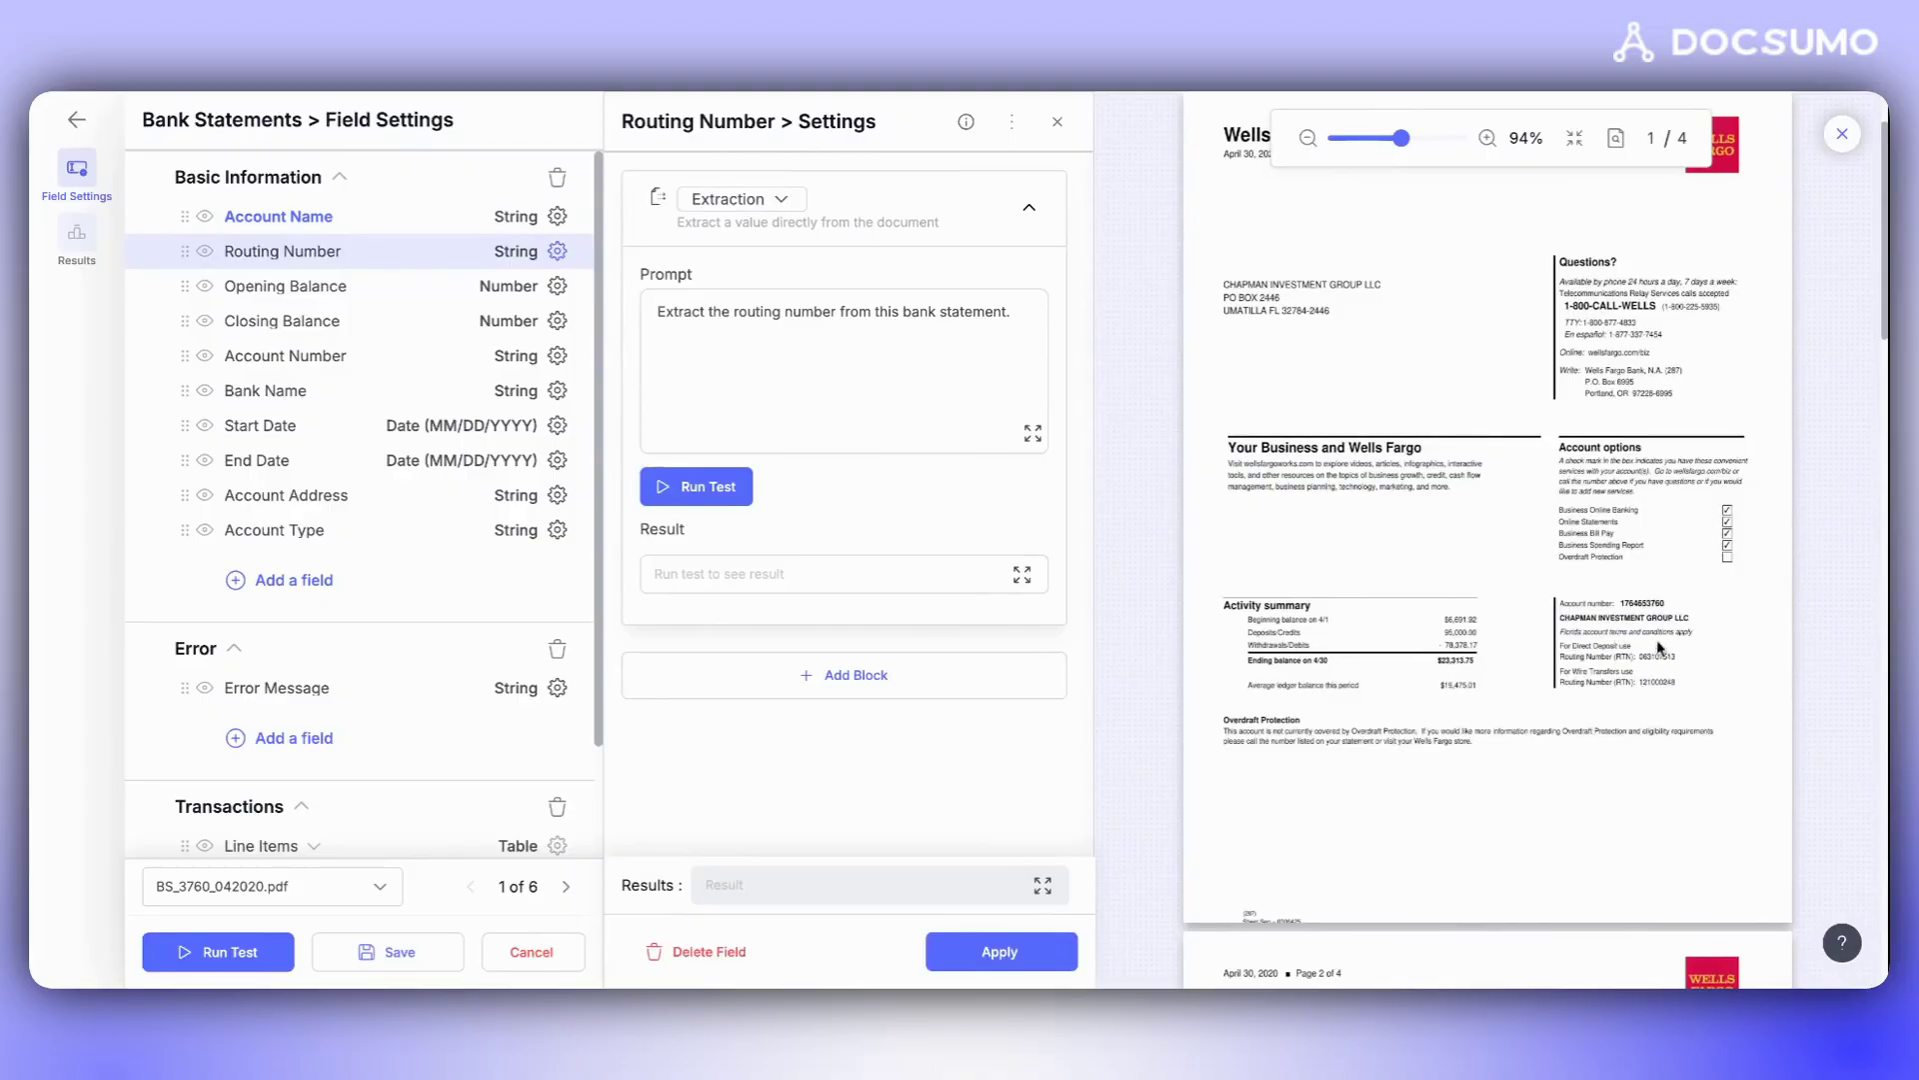
pyautogui.click(1436, 142)
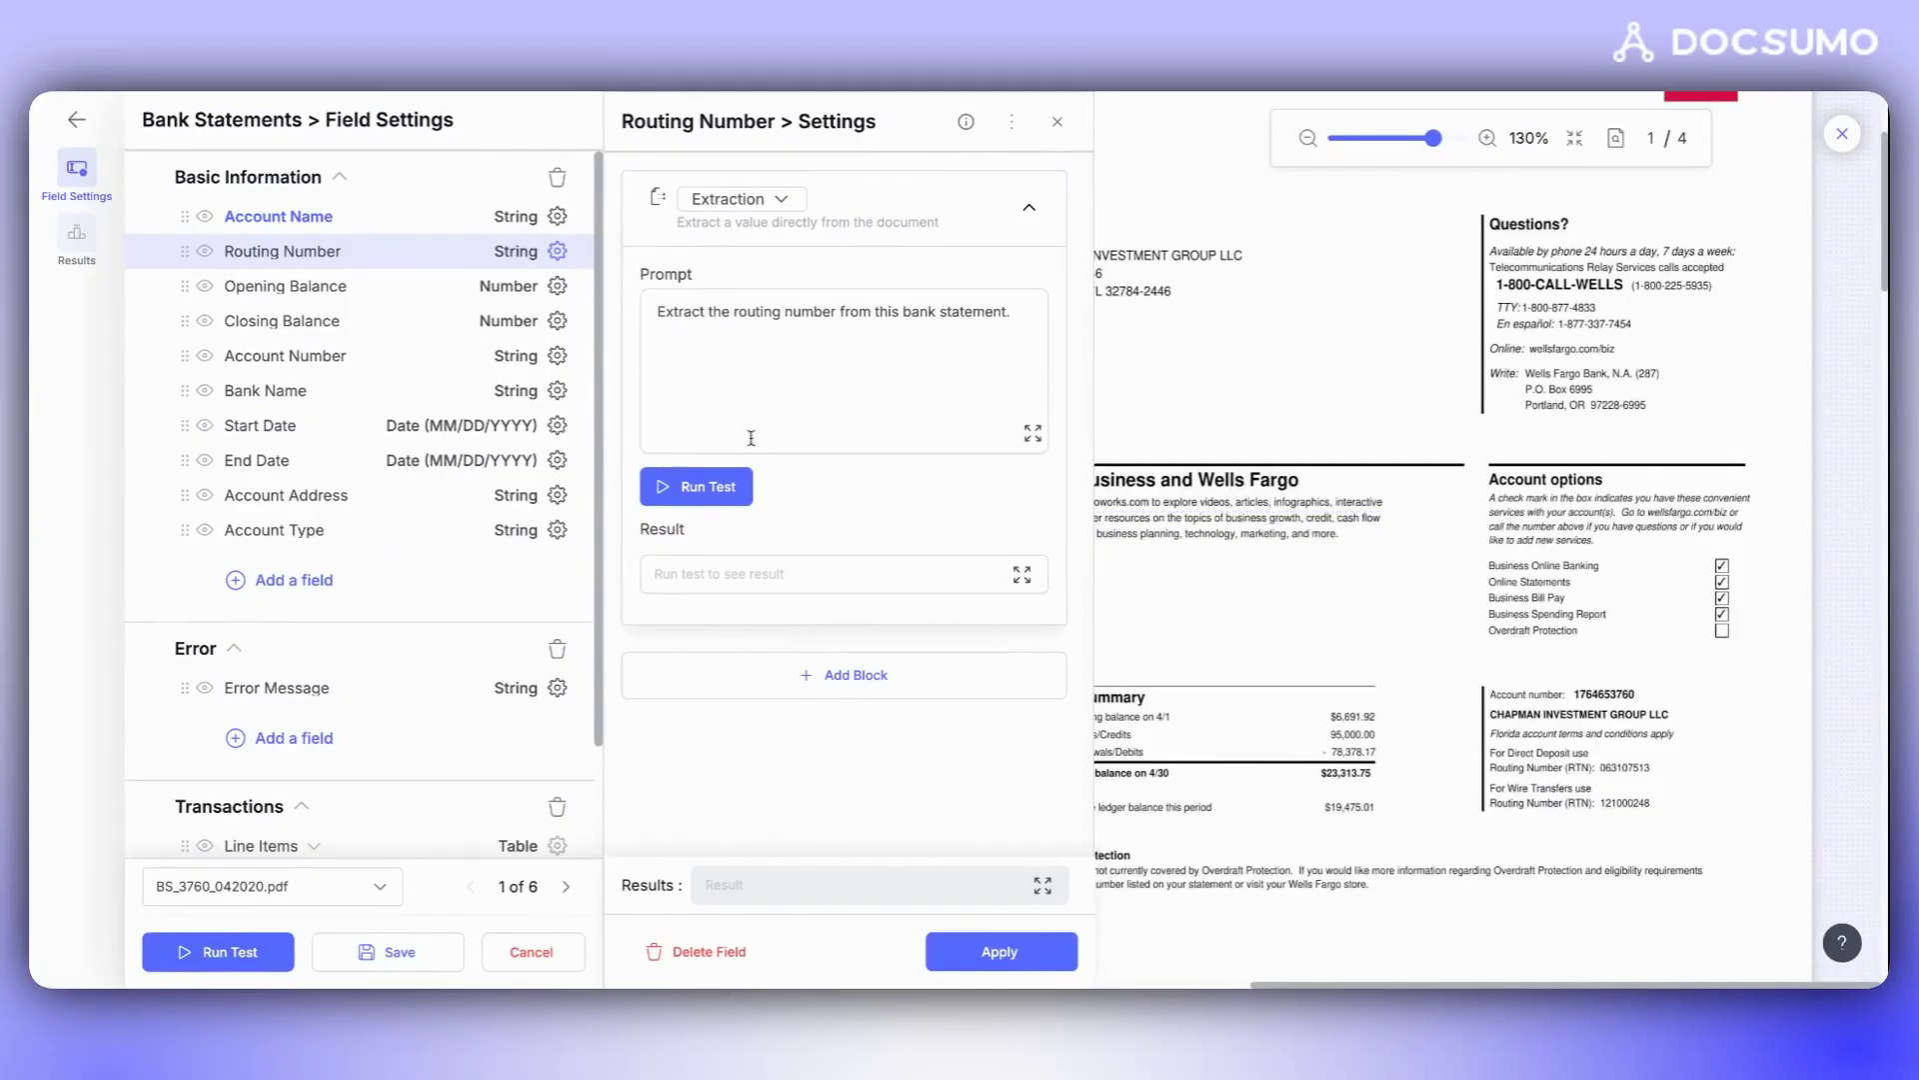
pyautogui.click(716, 486)
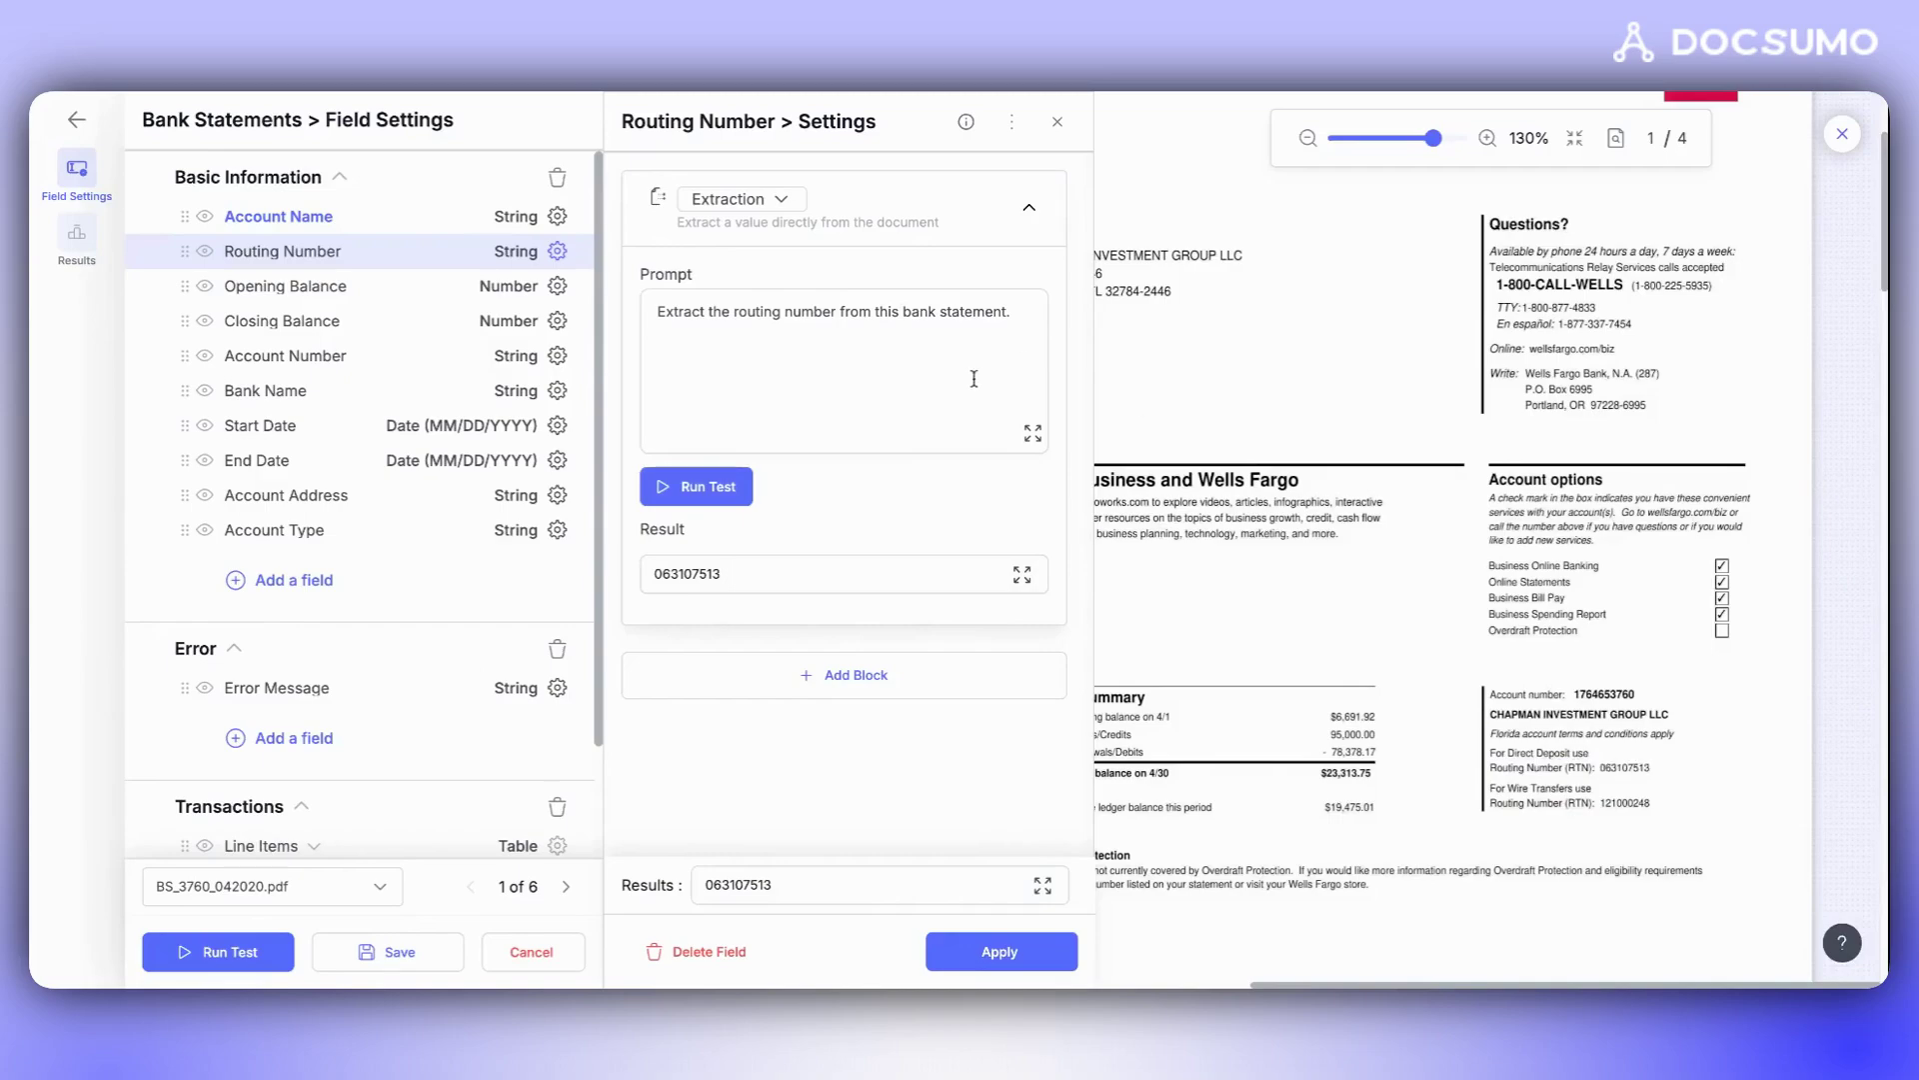
# Step: Append 'for wire transfer use case.' to the Routing Number prompt, retest for 121000248, and apply
pyautogui.click(1029, 320)
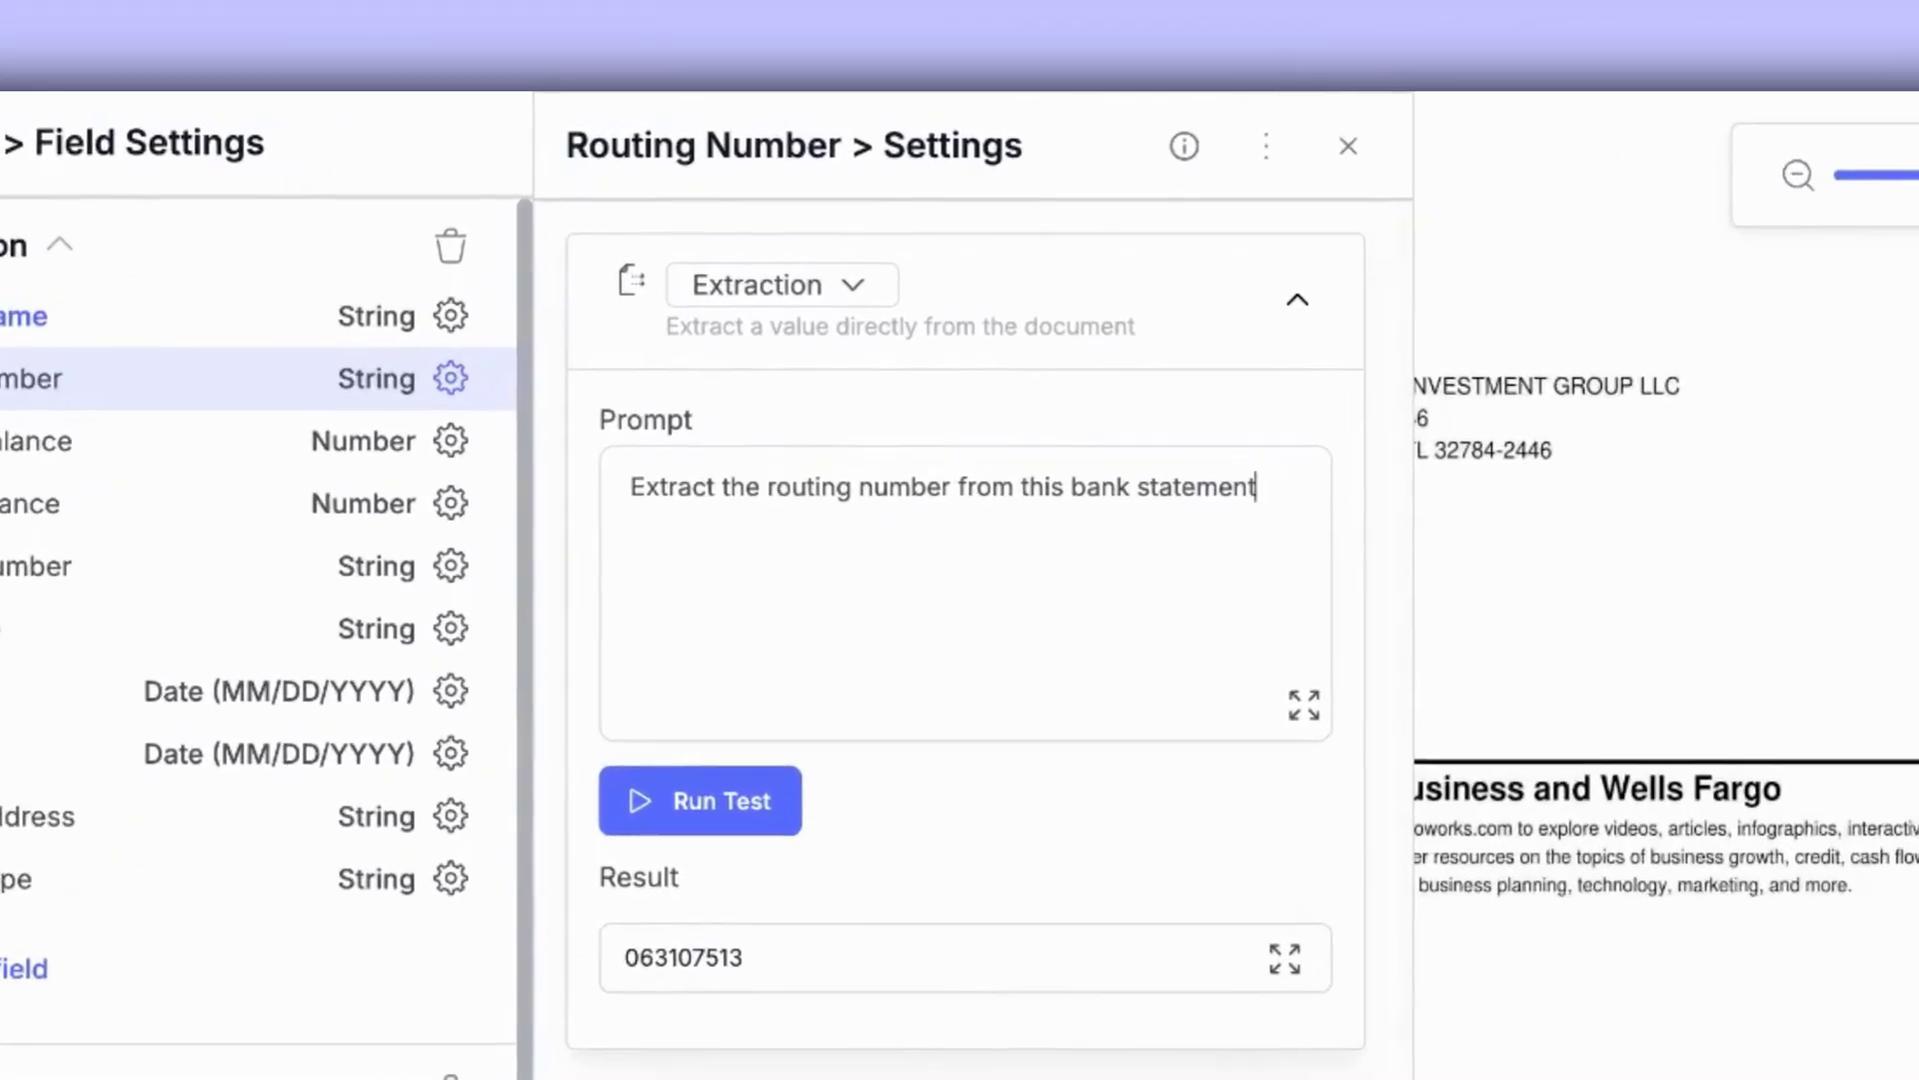
pyautogui.write('f')
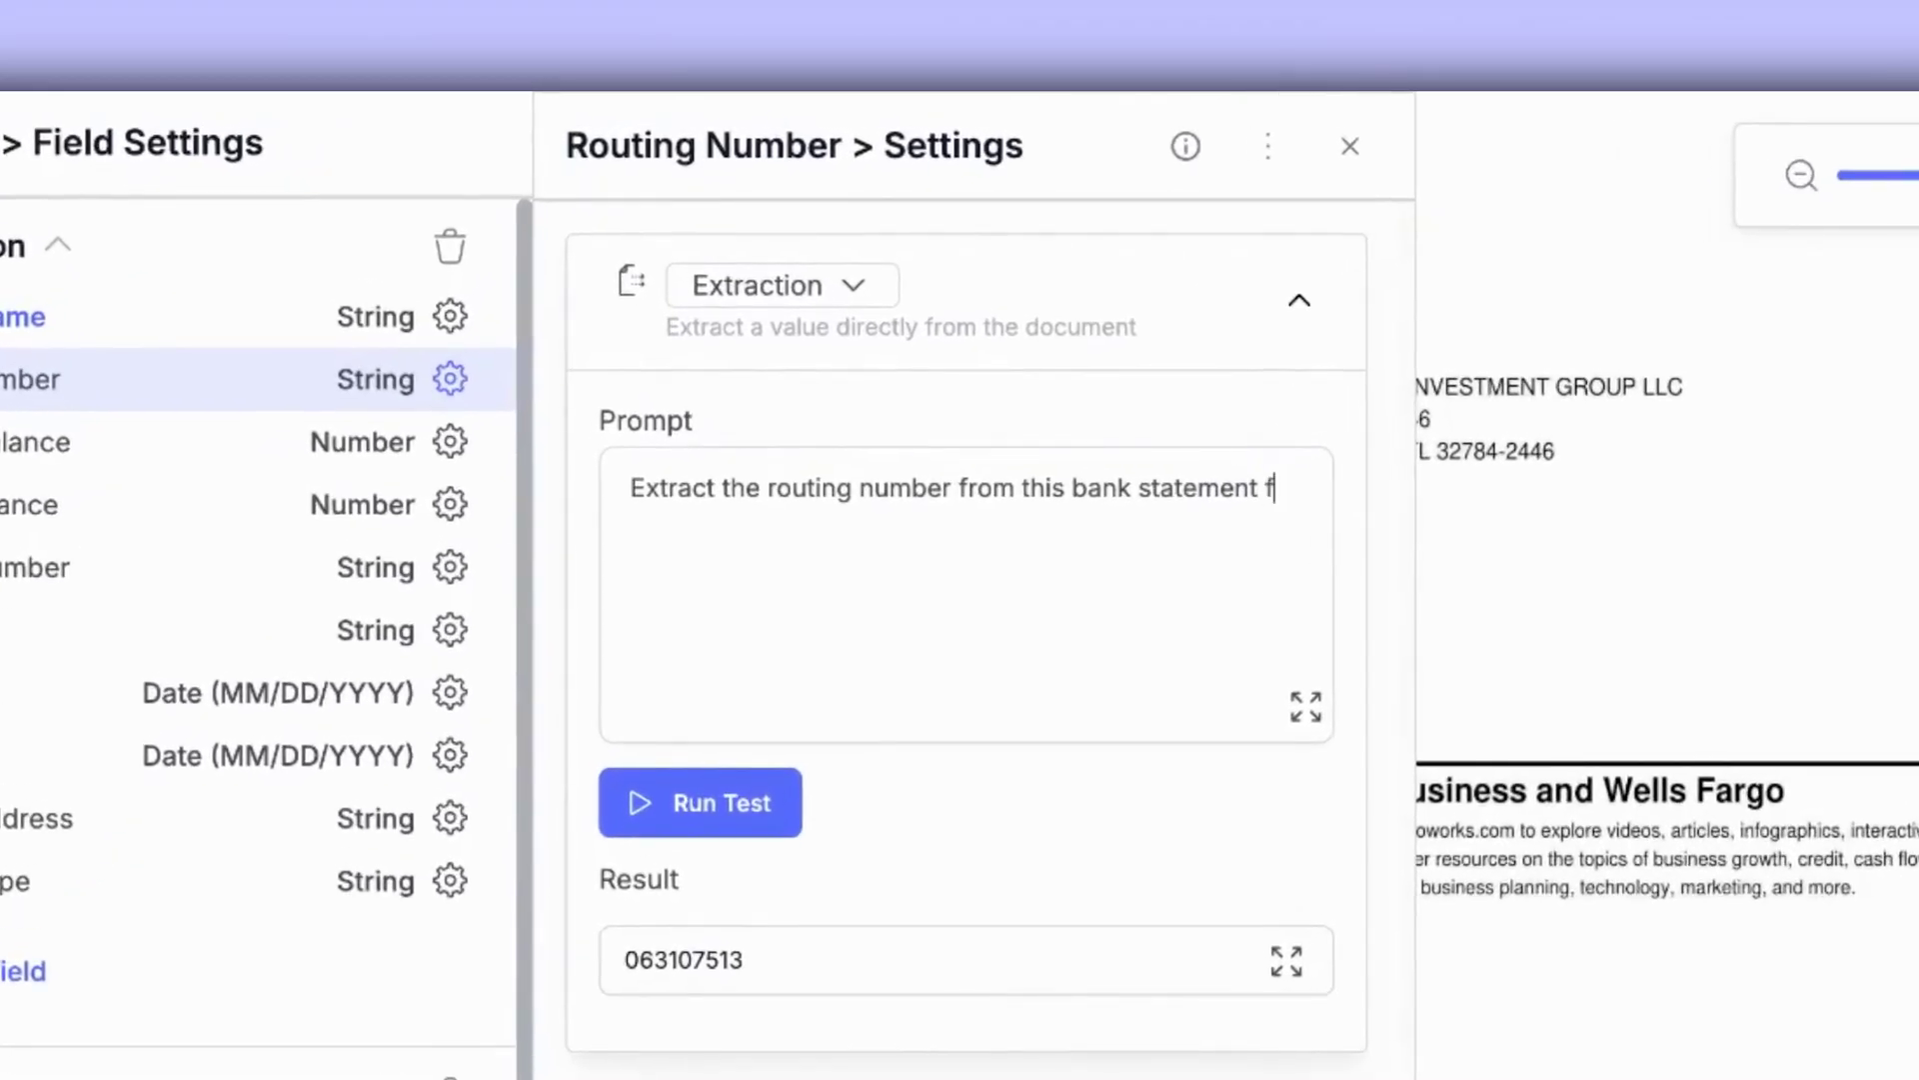
pyautogui.write('or wire transfer use case')
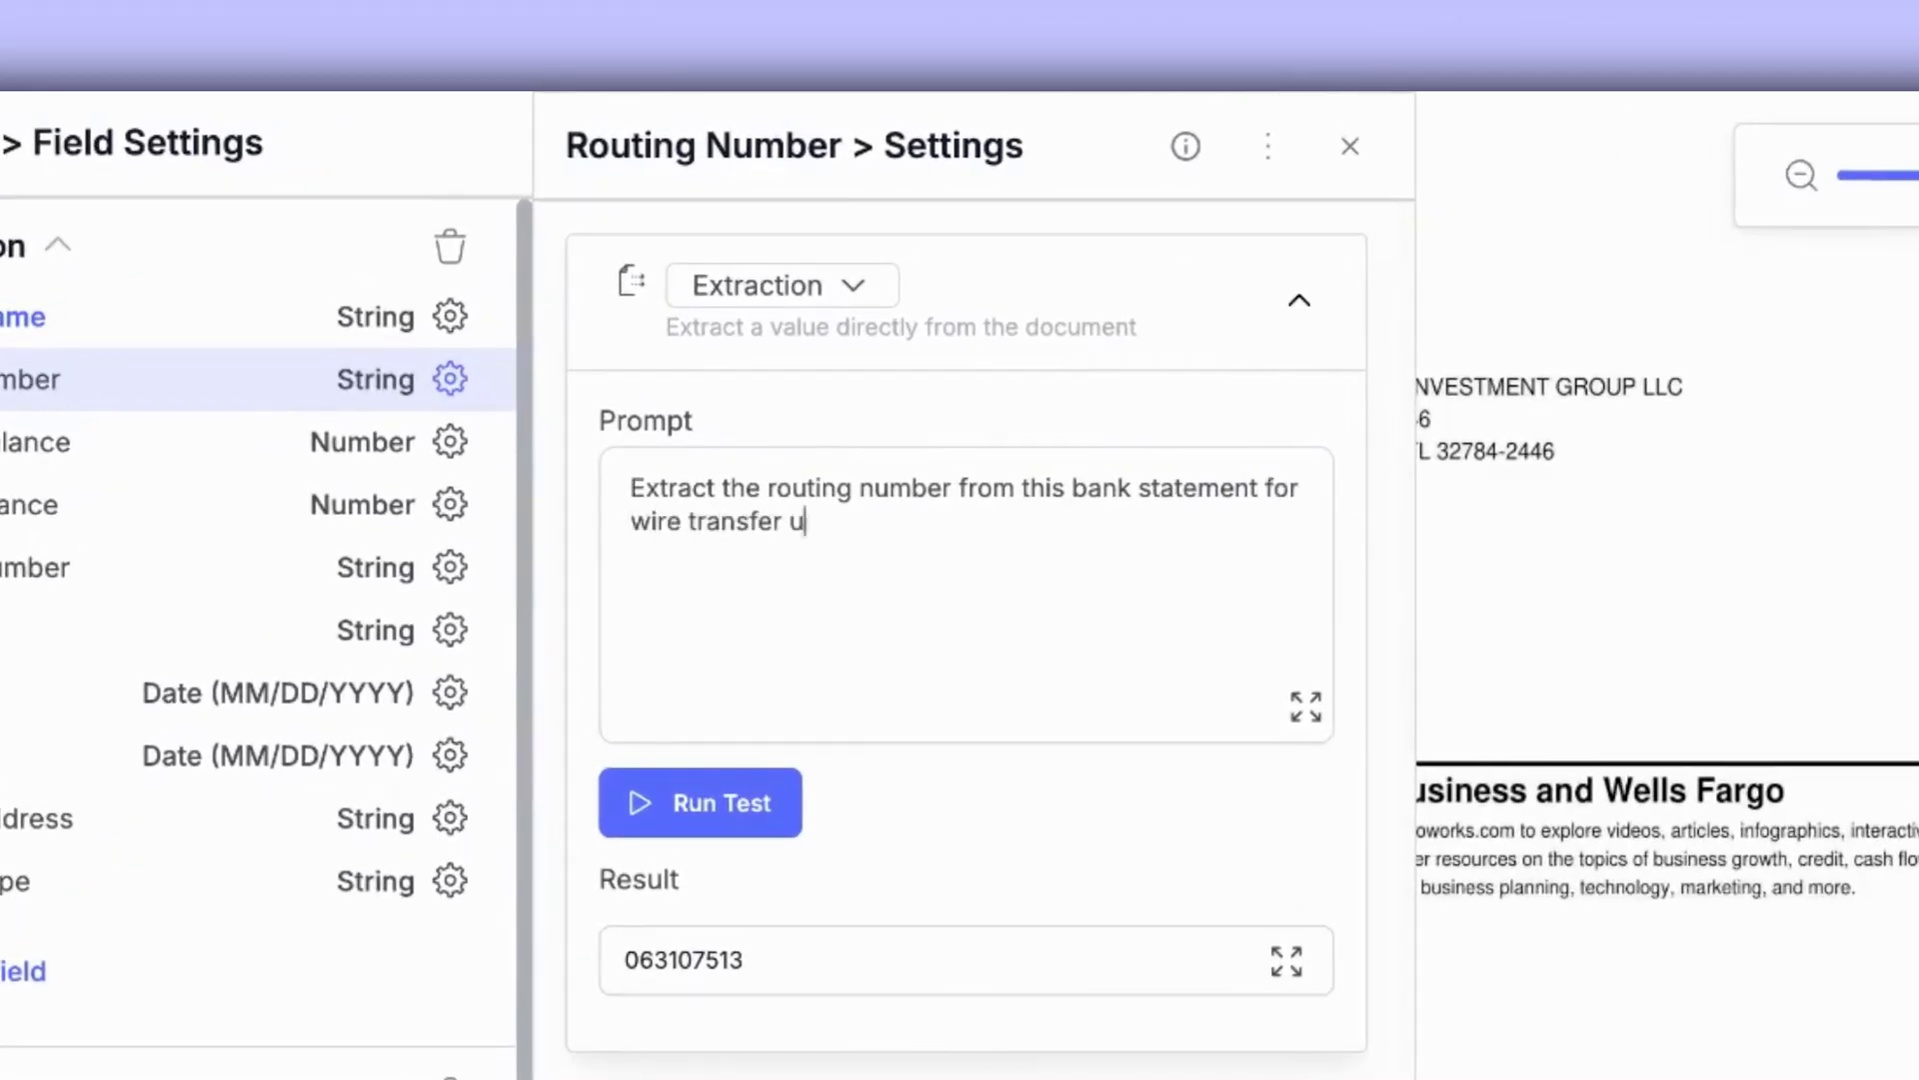
pyautogui.write('.')
pyautogui.click(707, 815)
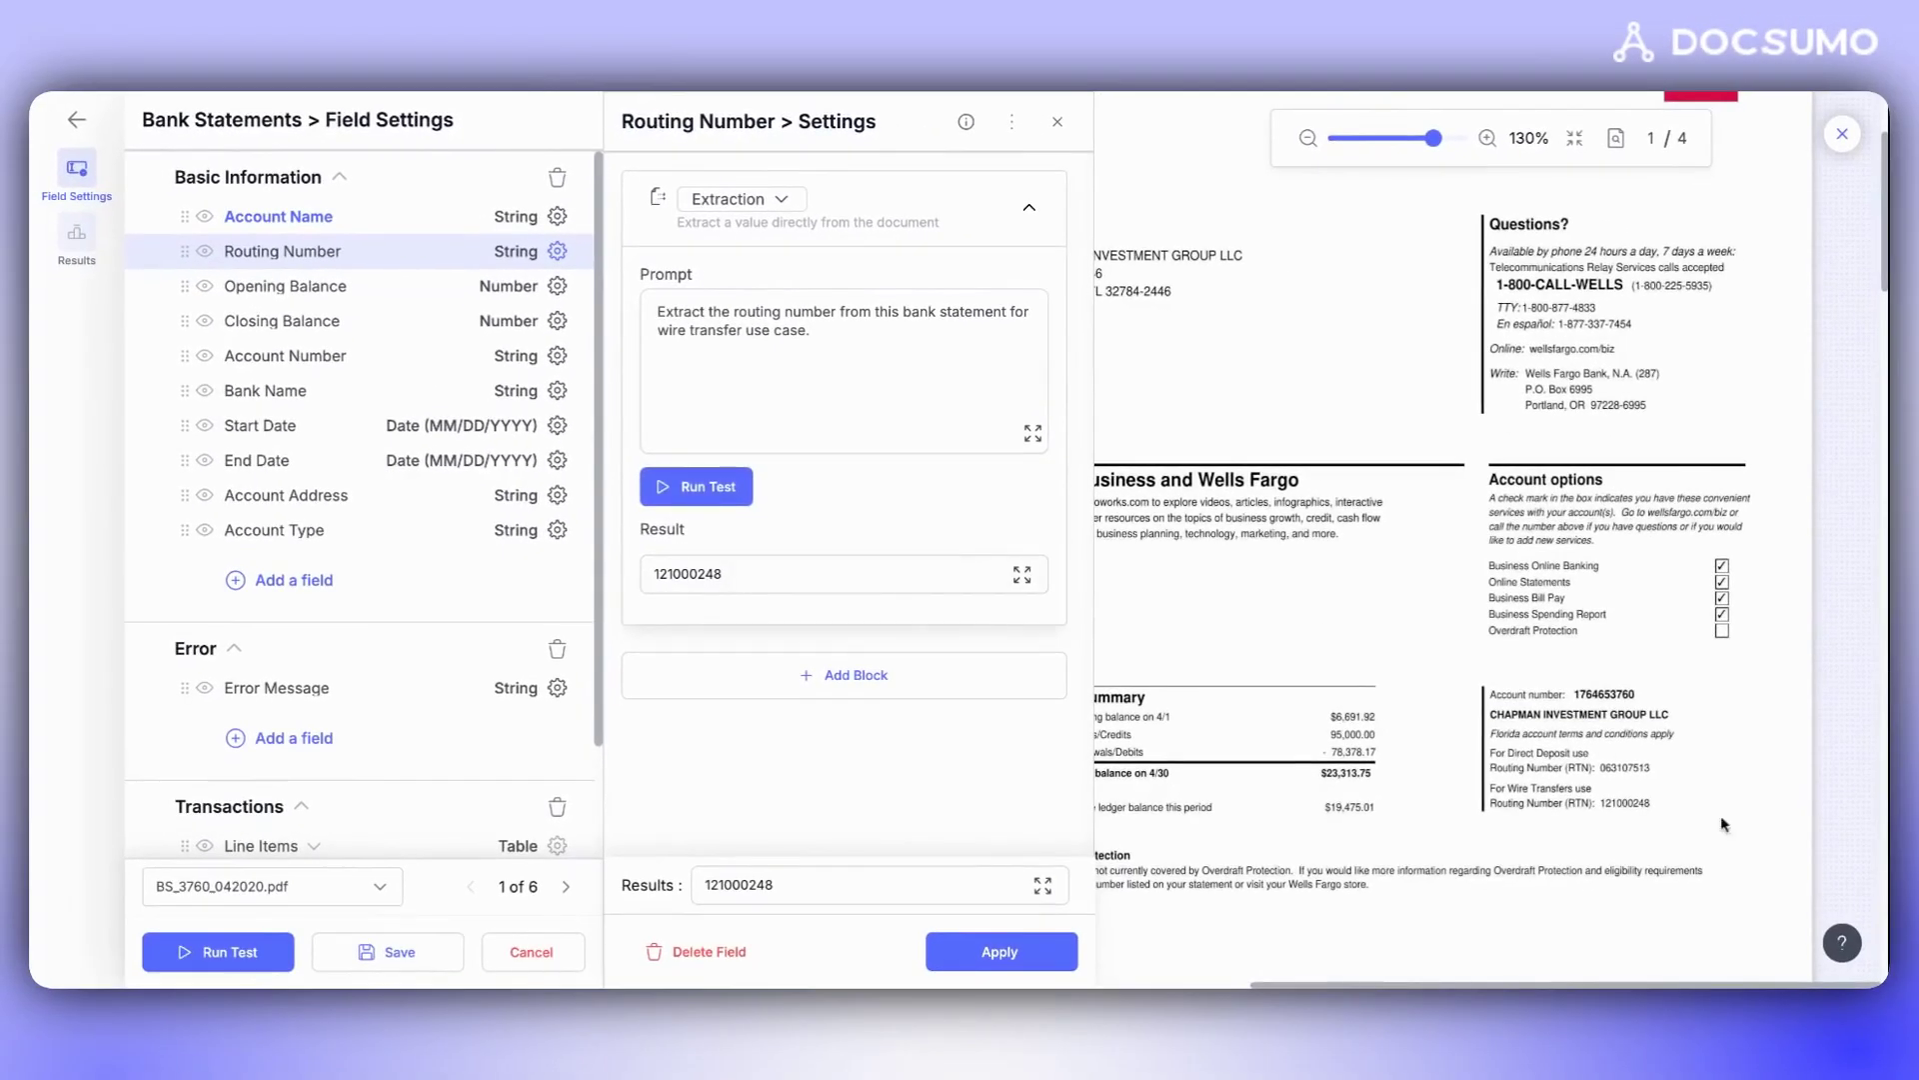
pyautogui.click(983, 953)
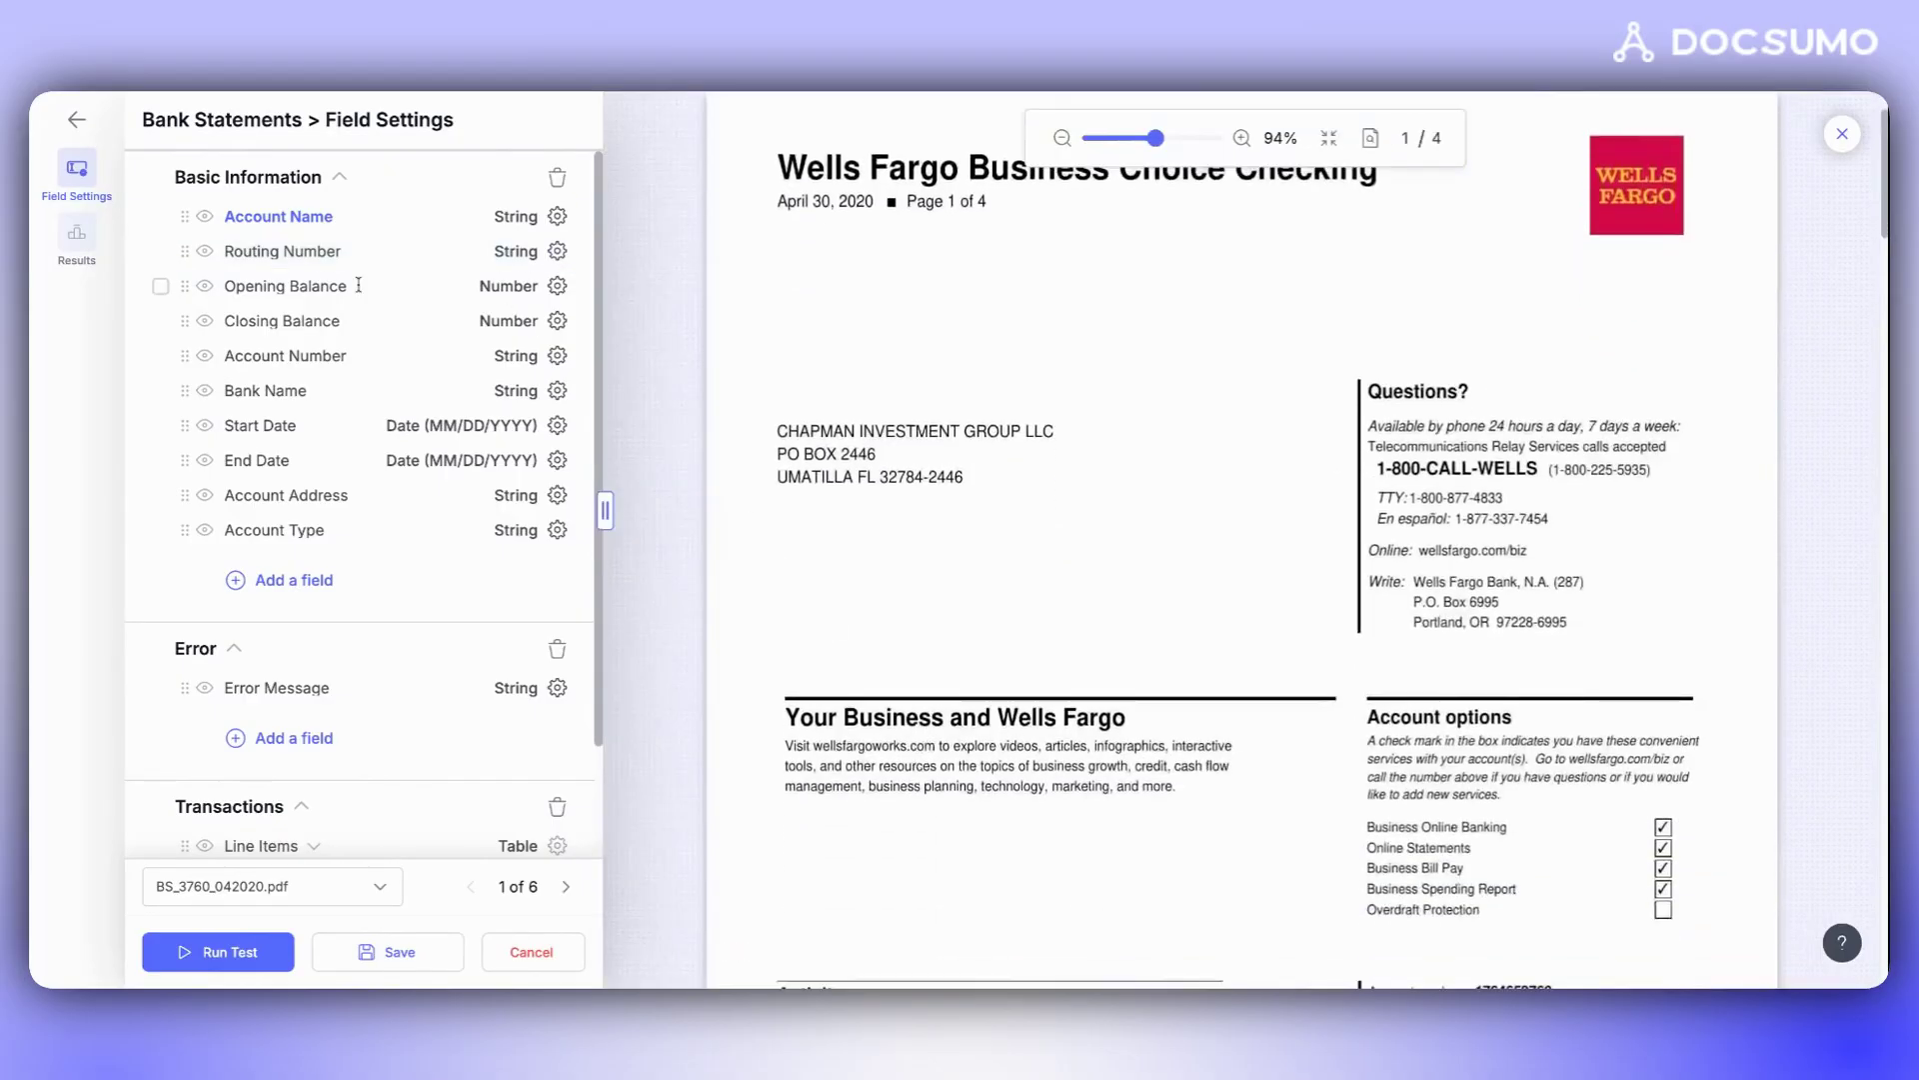
# Step: Test the Closing Balance extraction prompt and review its result
pyautogui.click(558, 322)
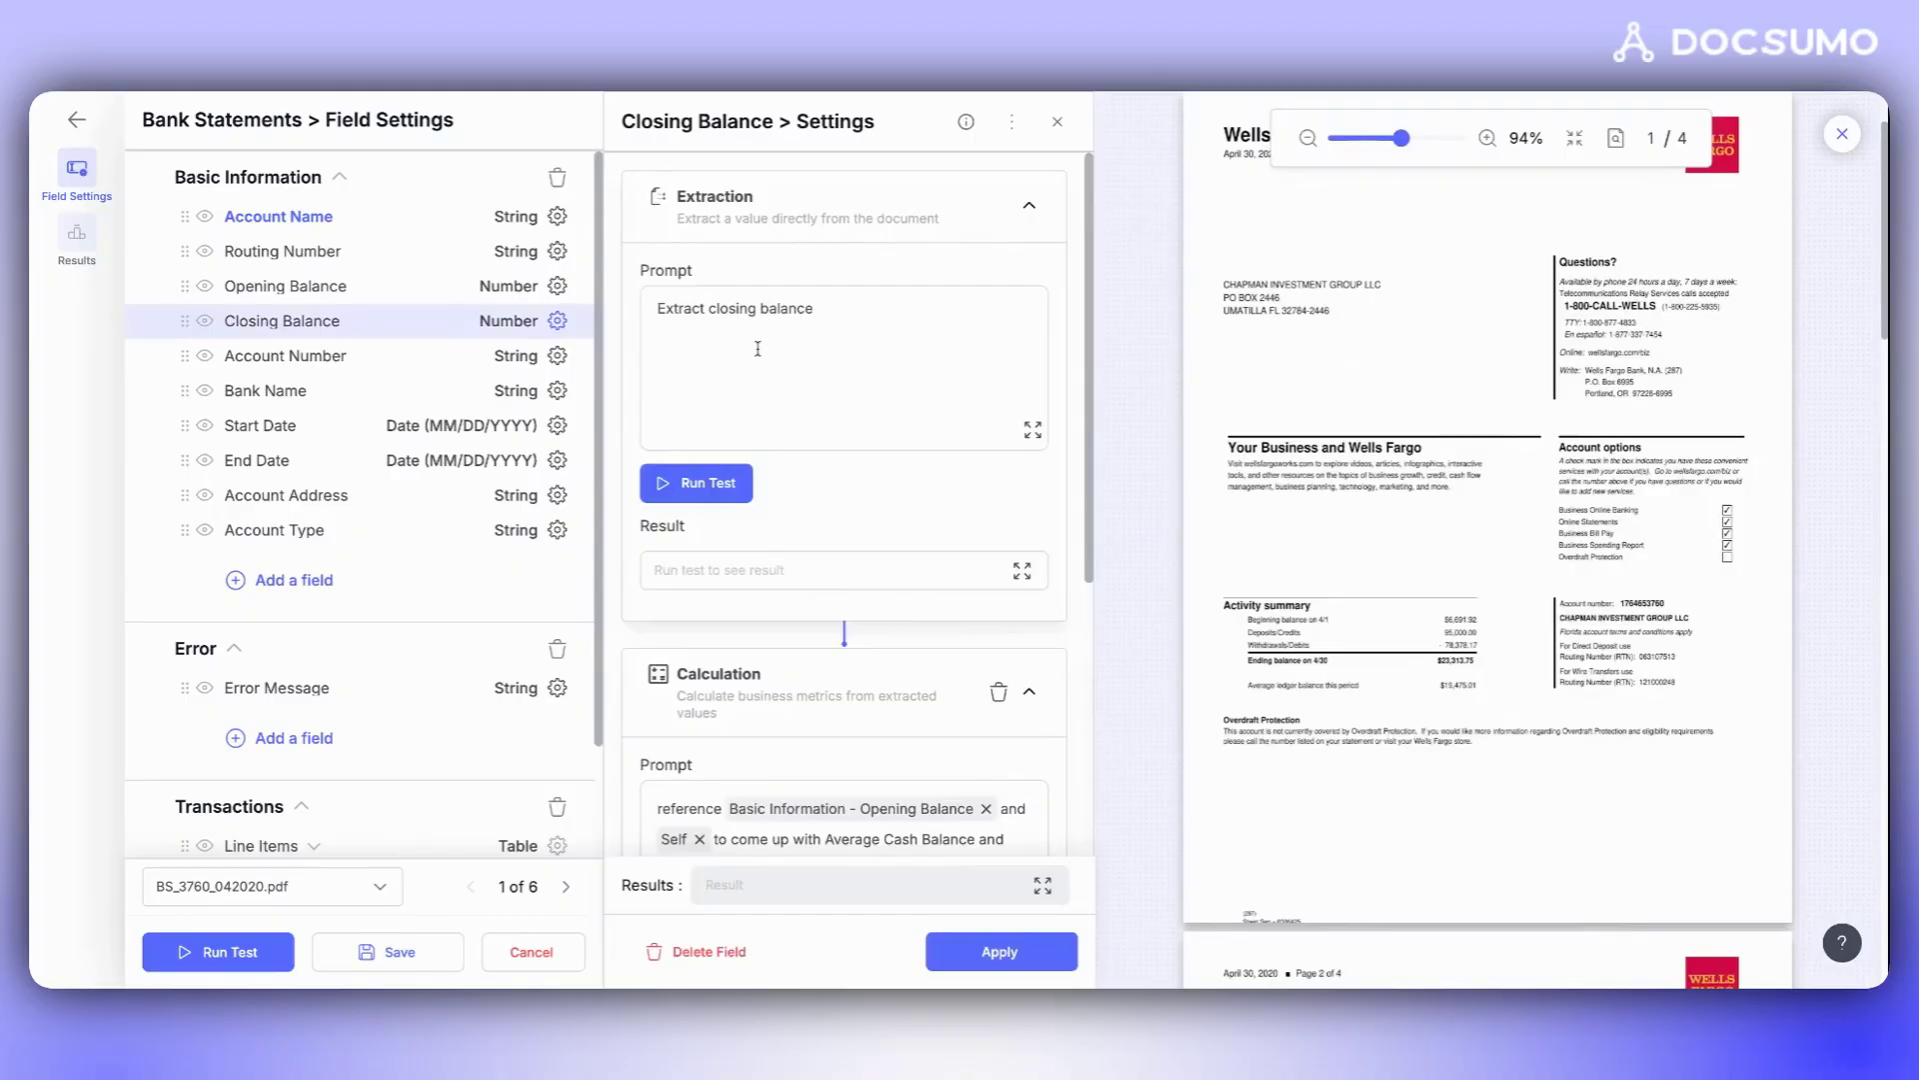
pyautogui.scroll(-1, 758, 348)
pyautogui.scroll(-1, 758, 348)
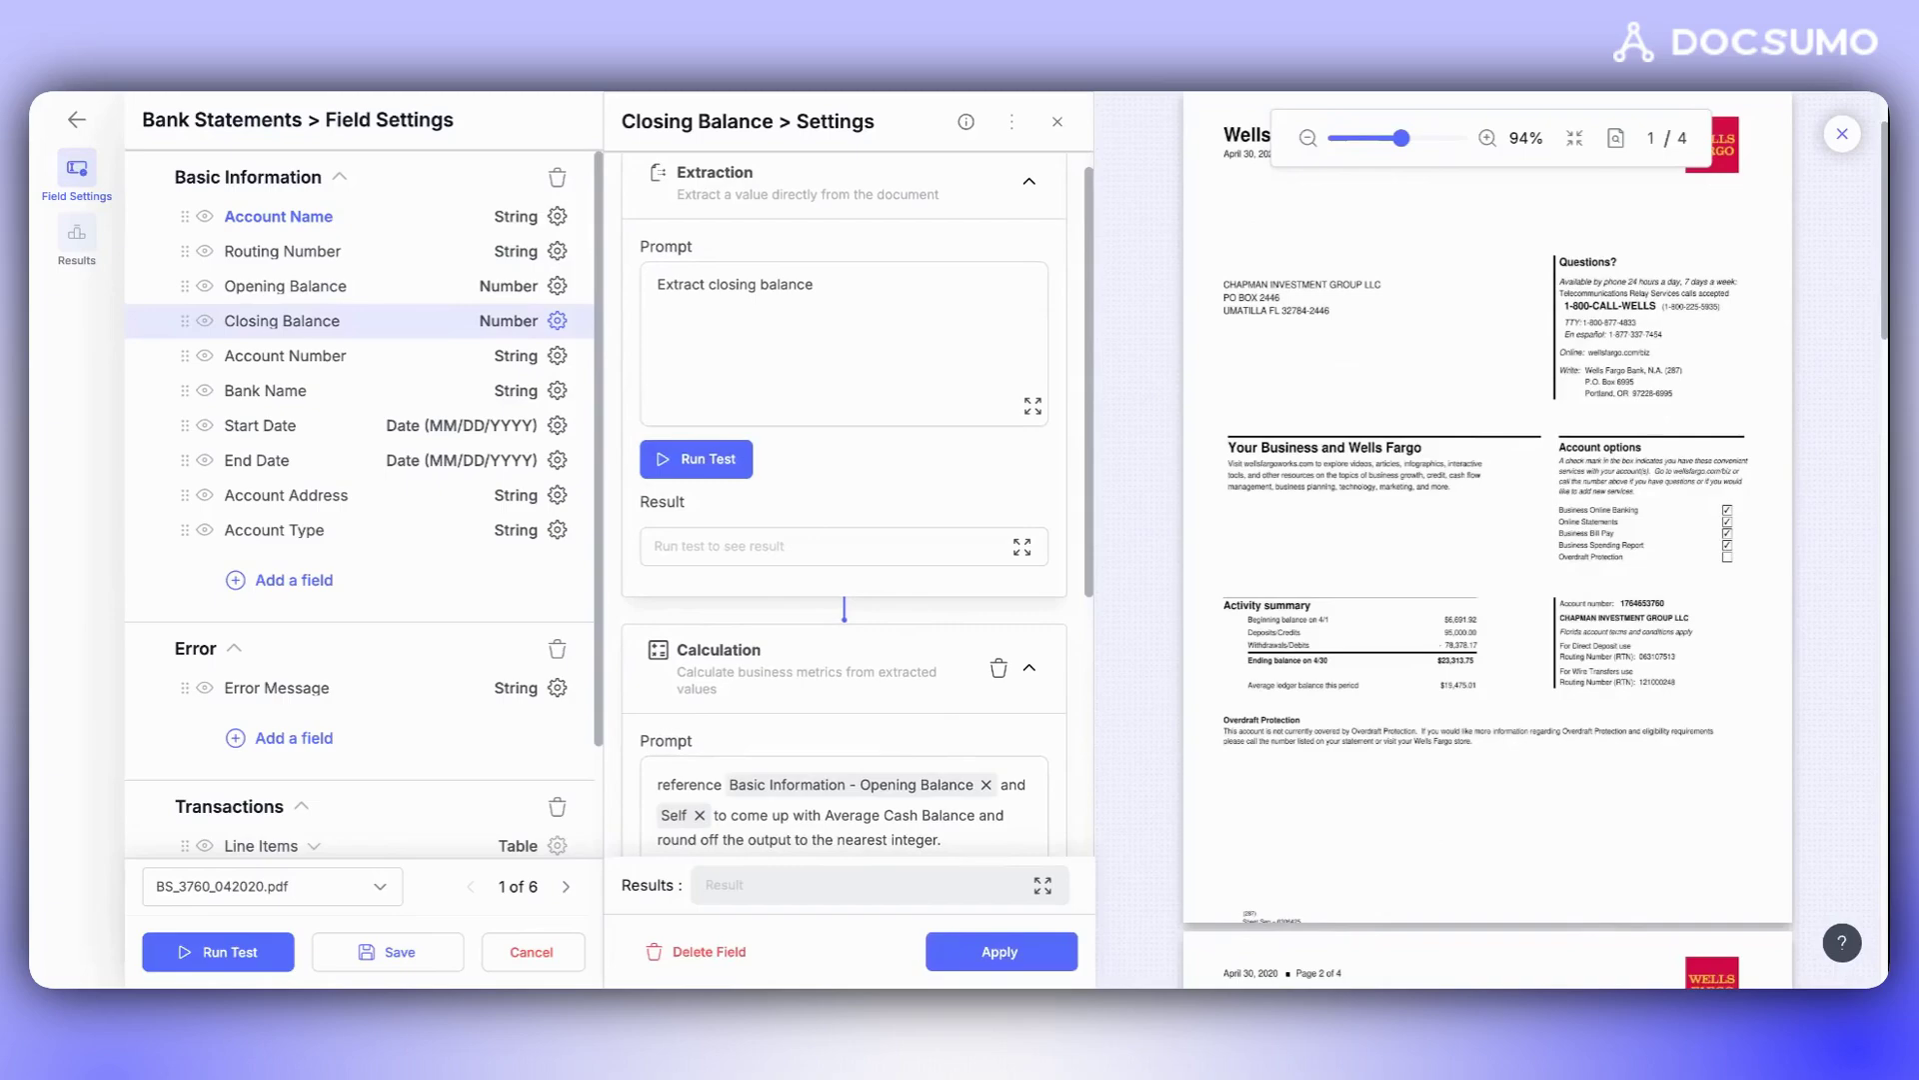
pyautogui.scroll(-5, 766, 352)
pyautogui.scroll(5, 767, 355)
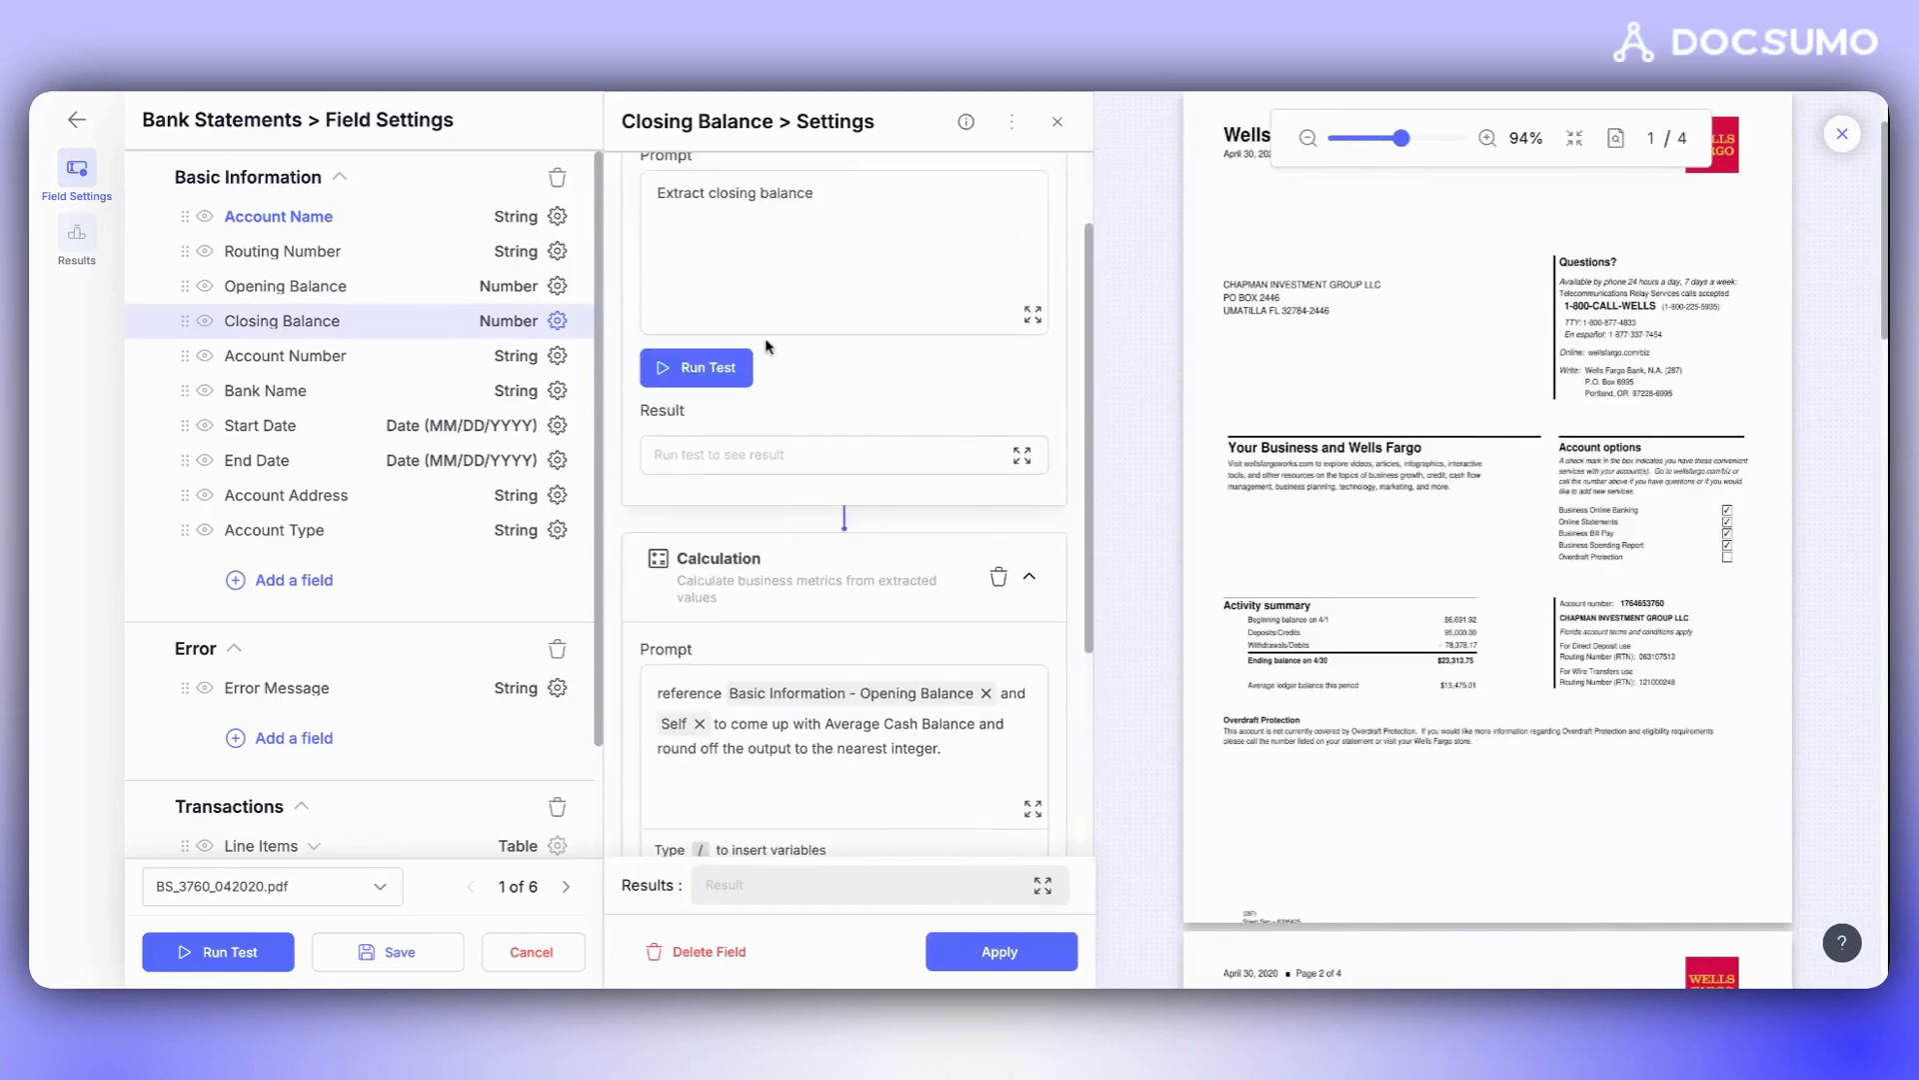
pyautogui.click(694, 463)
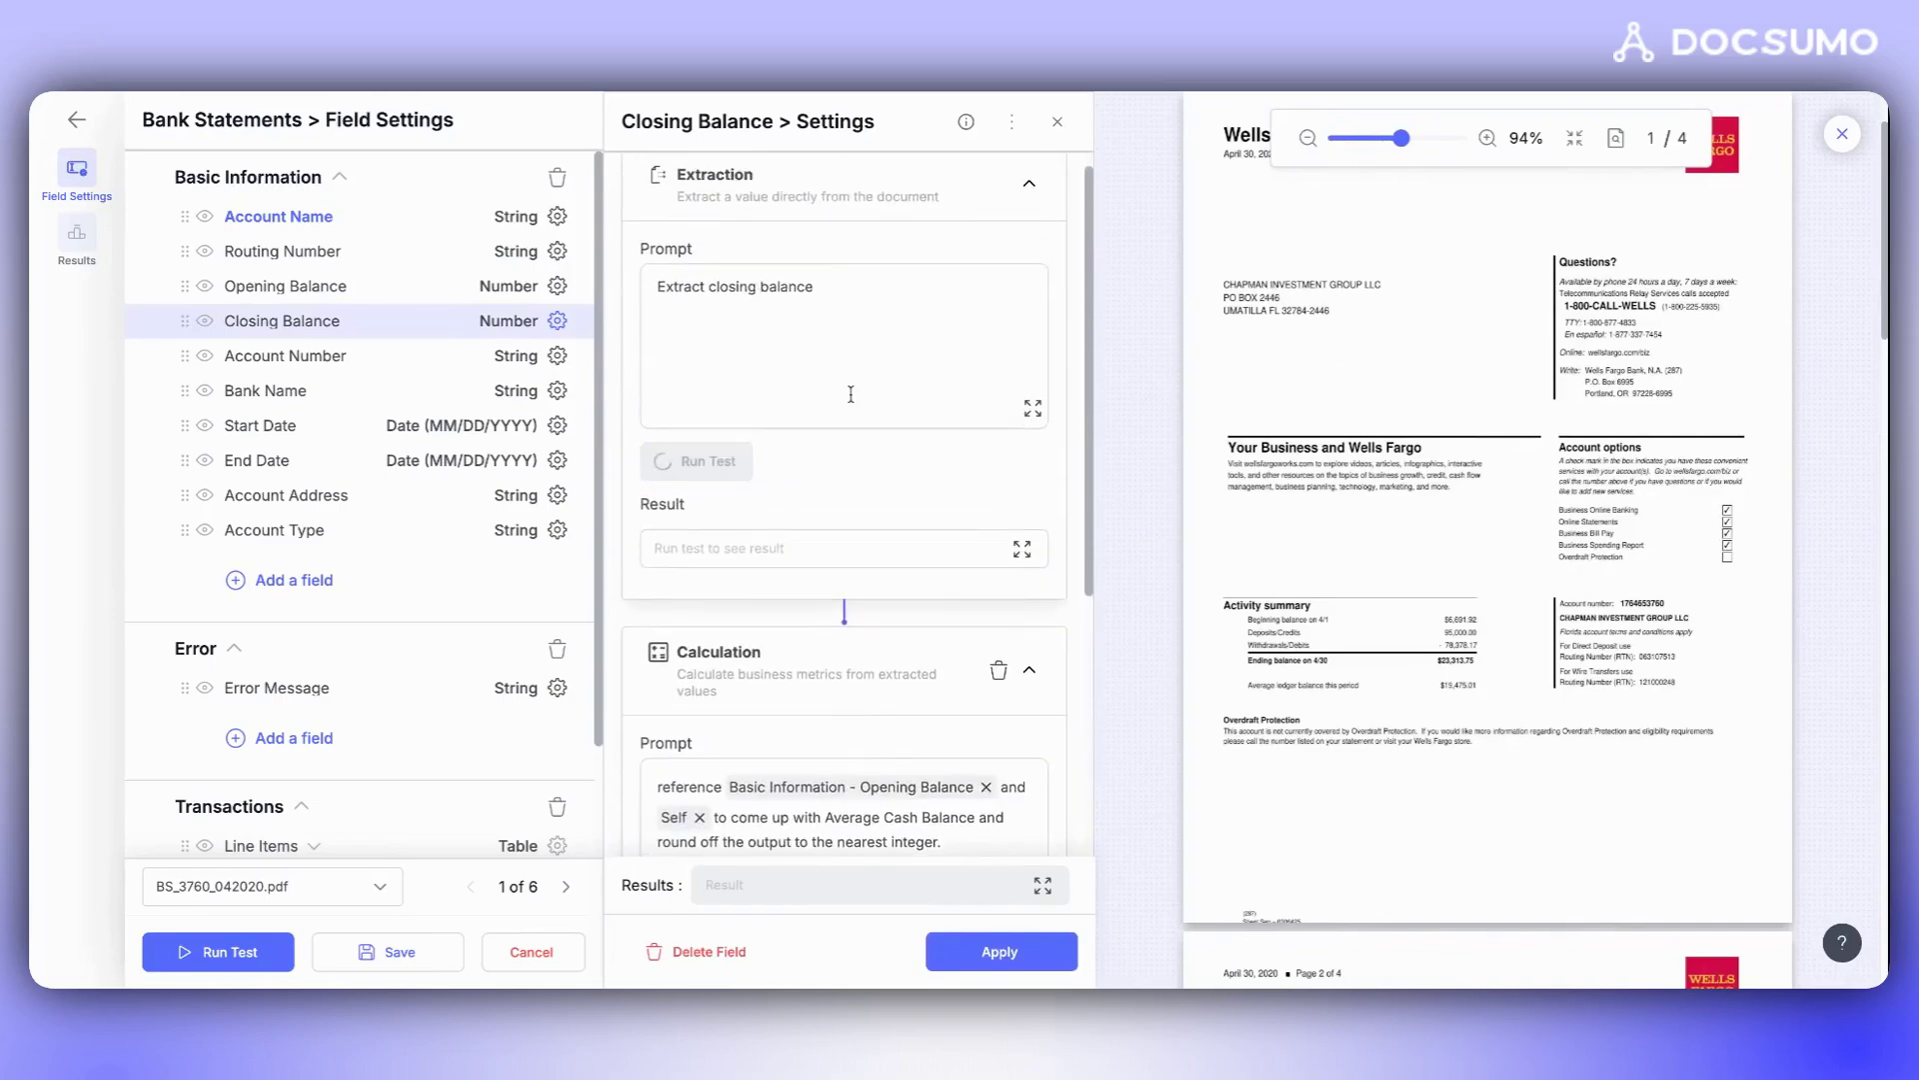
pyautogui.scroll(-1, 731, 529)
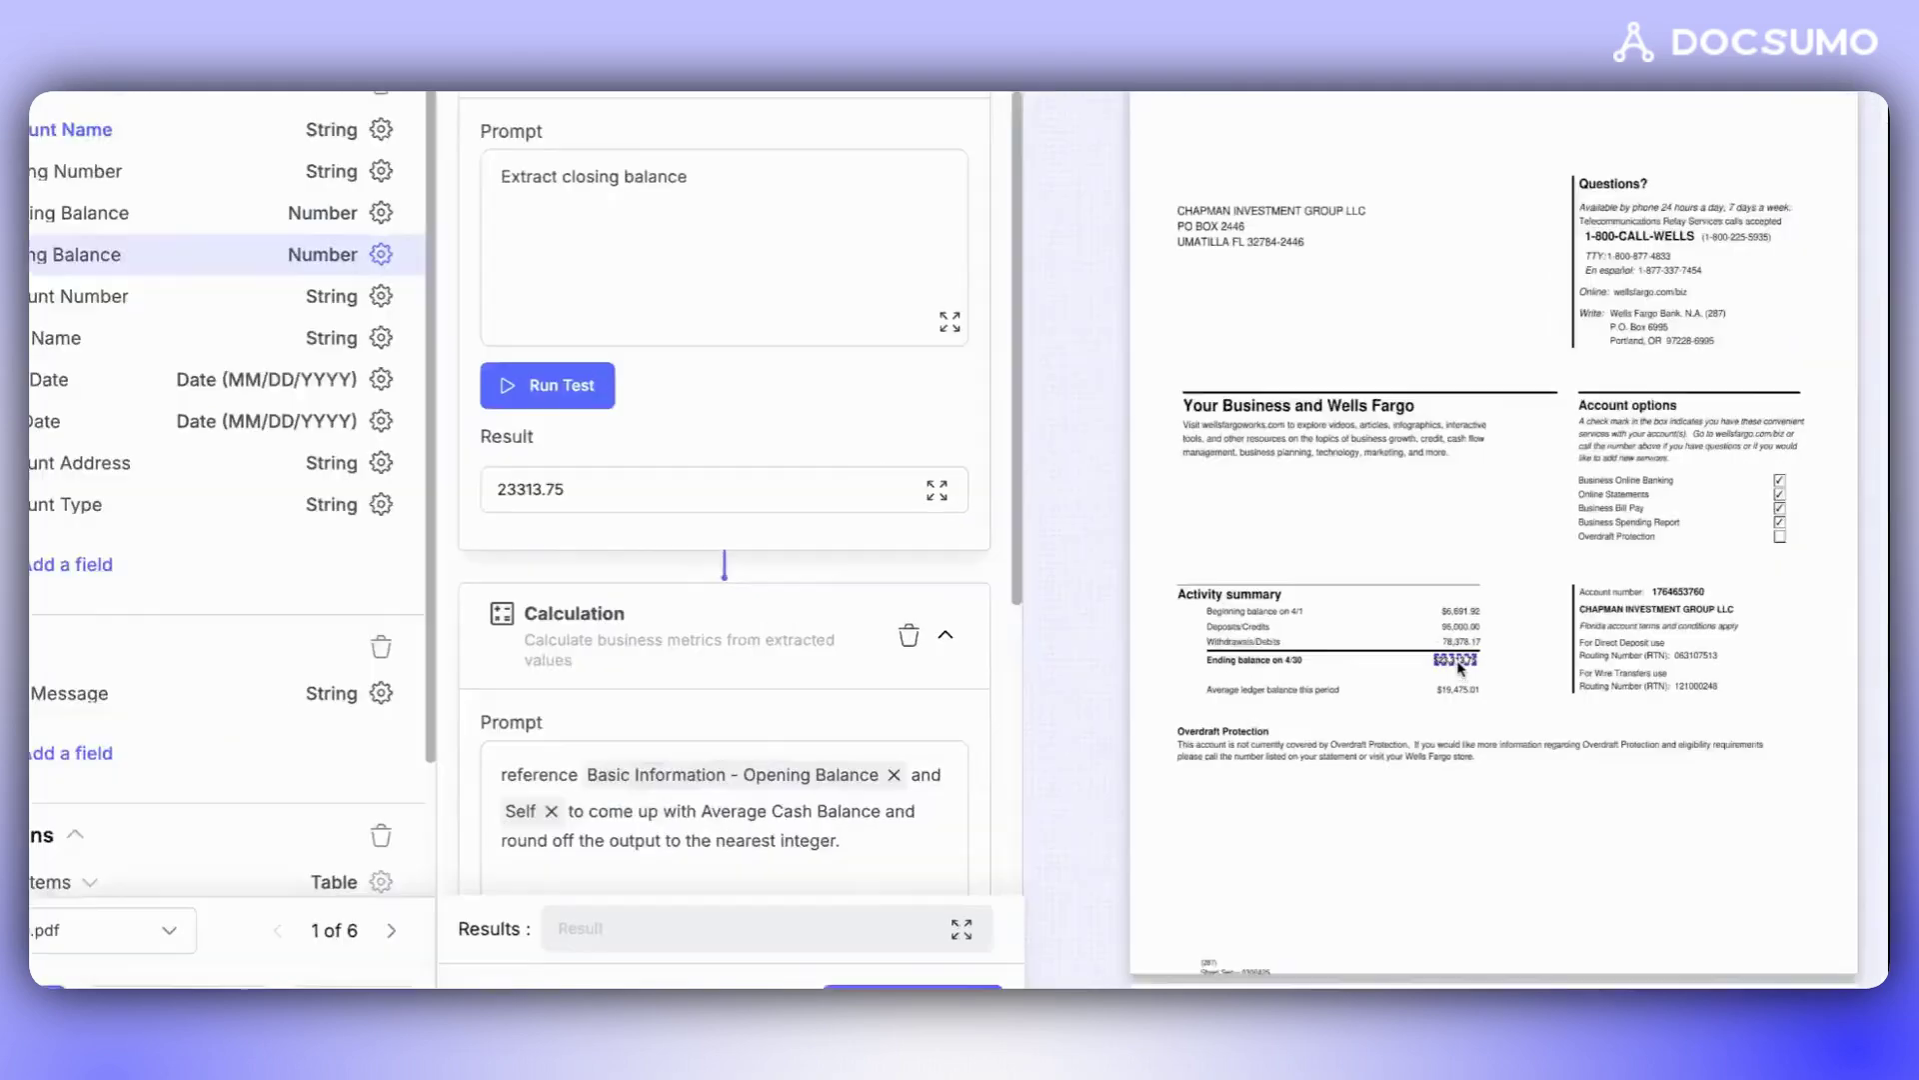
pyautogui.scroll(-3, 539, 449)
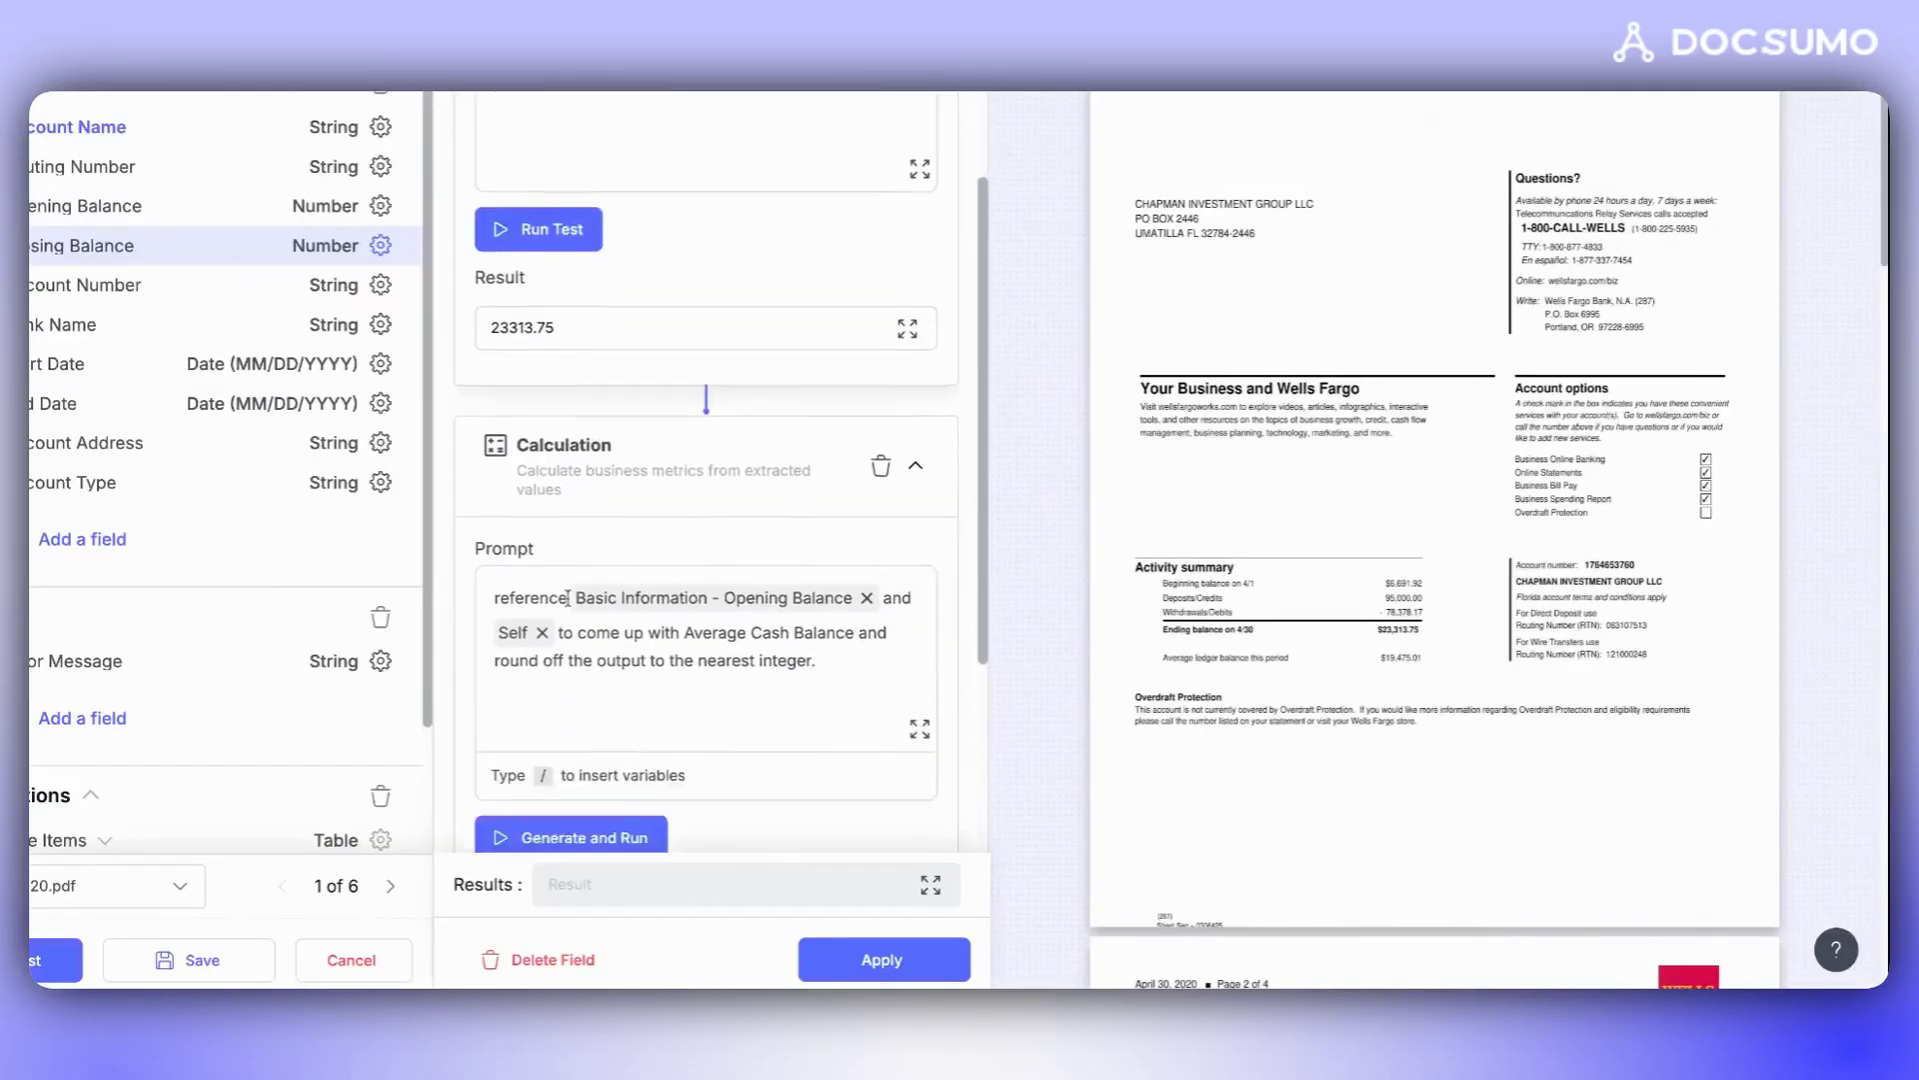
pyautogui.scroll(1, 490, 392)
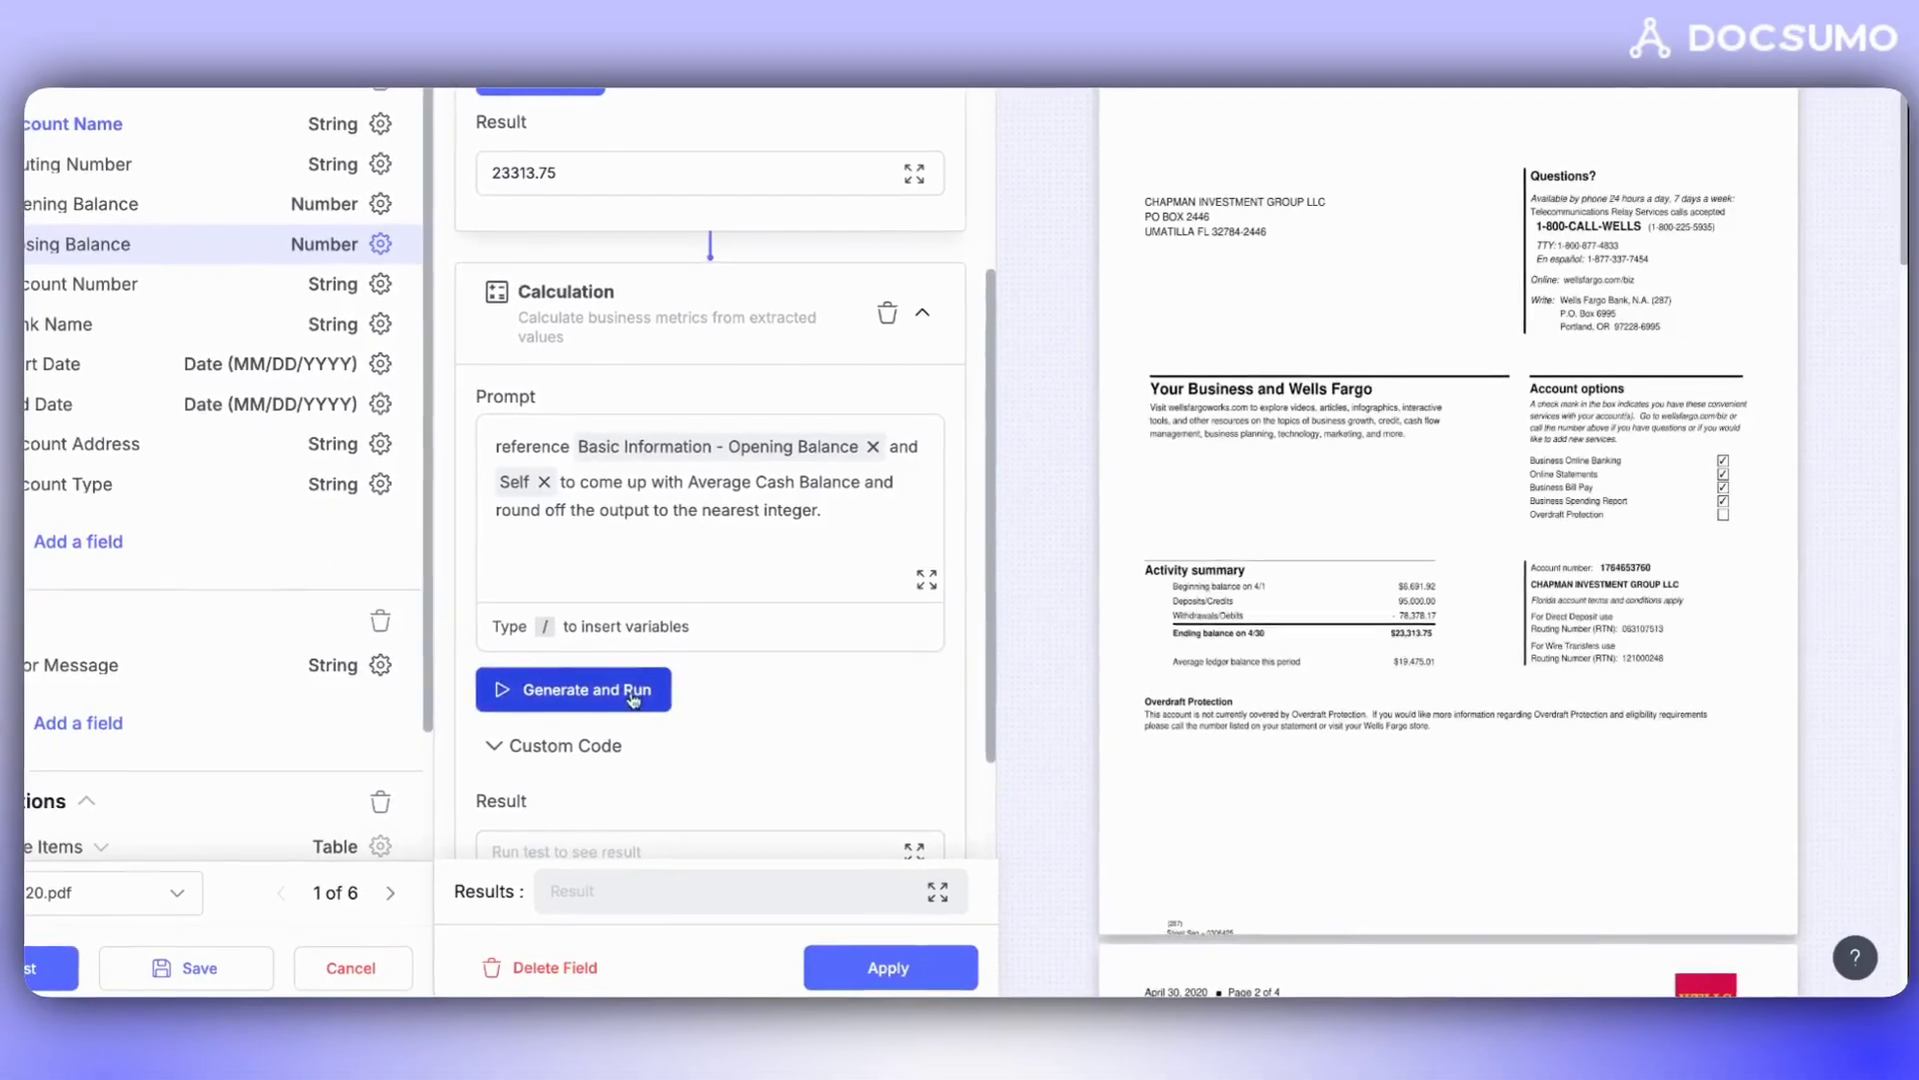
# Step: Generate the average-balance Calculation step, yielding 15003, and apply the Closing Balance settings
pyautogui.click(713, 948)
pyautogui.scroll(-3, 684, 547)
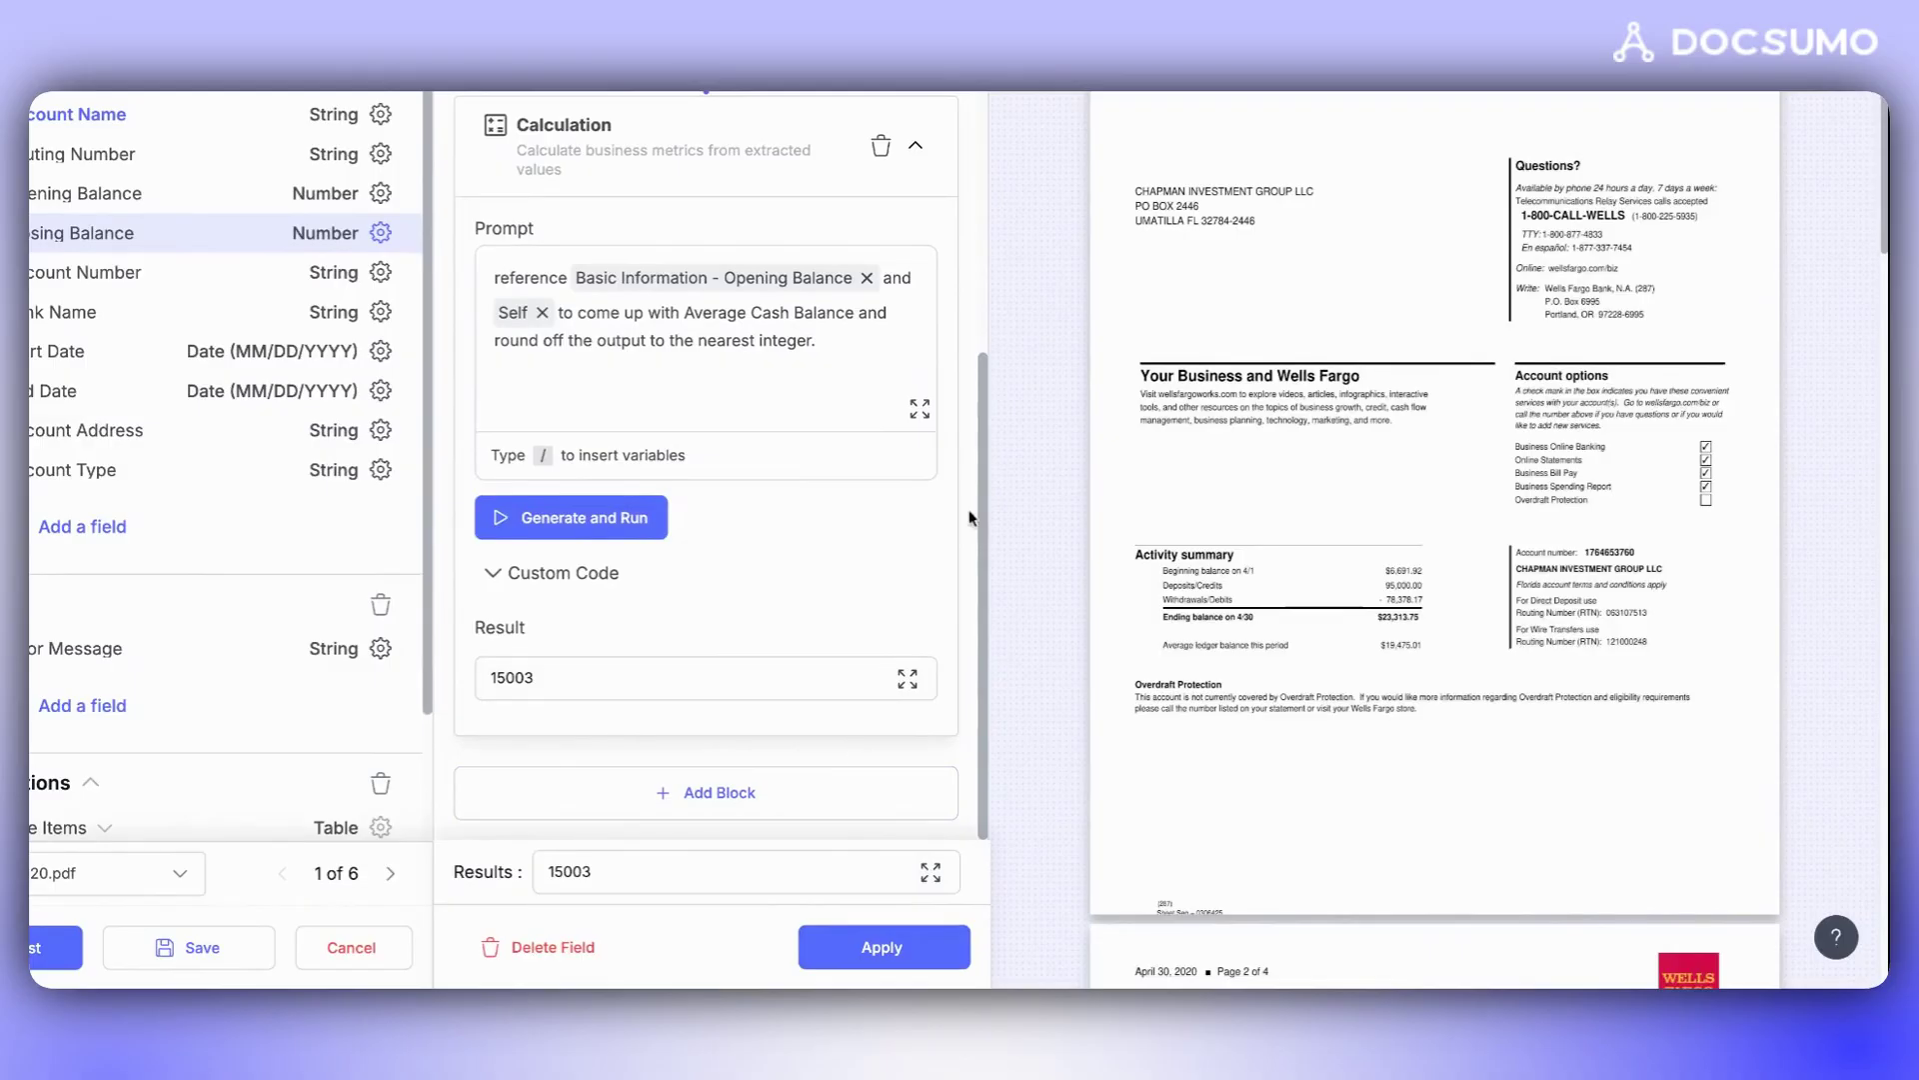
pyautogui.click(876, 965)
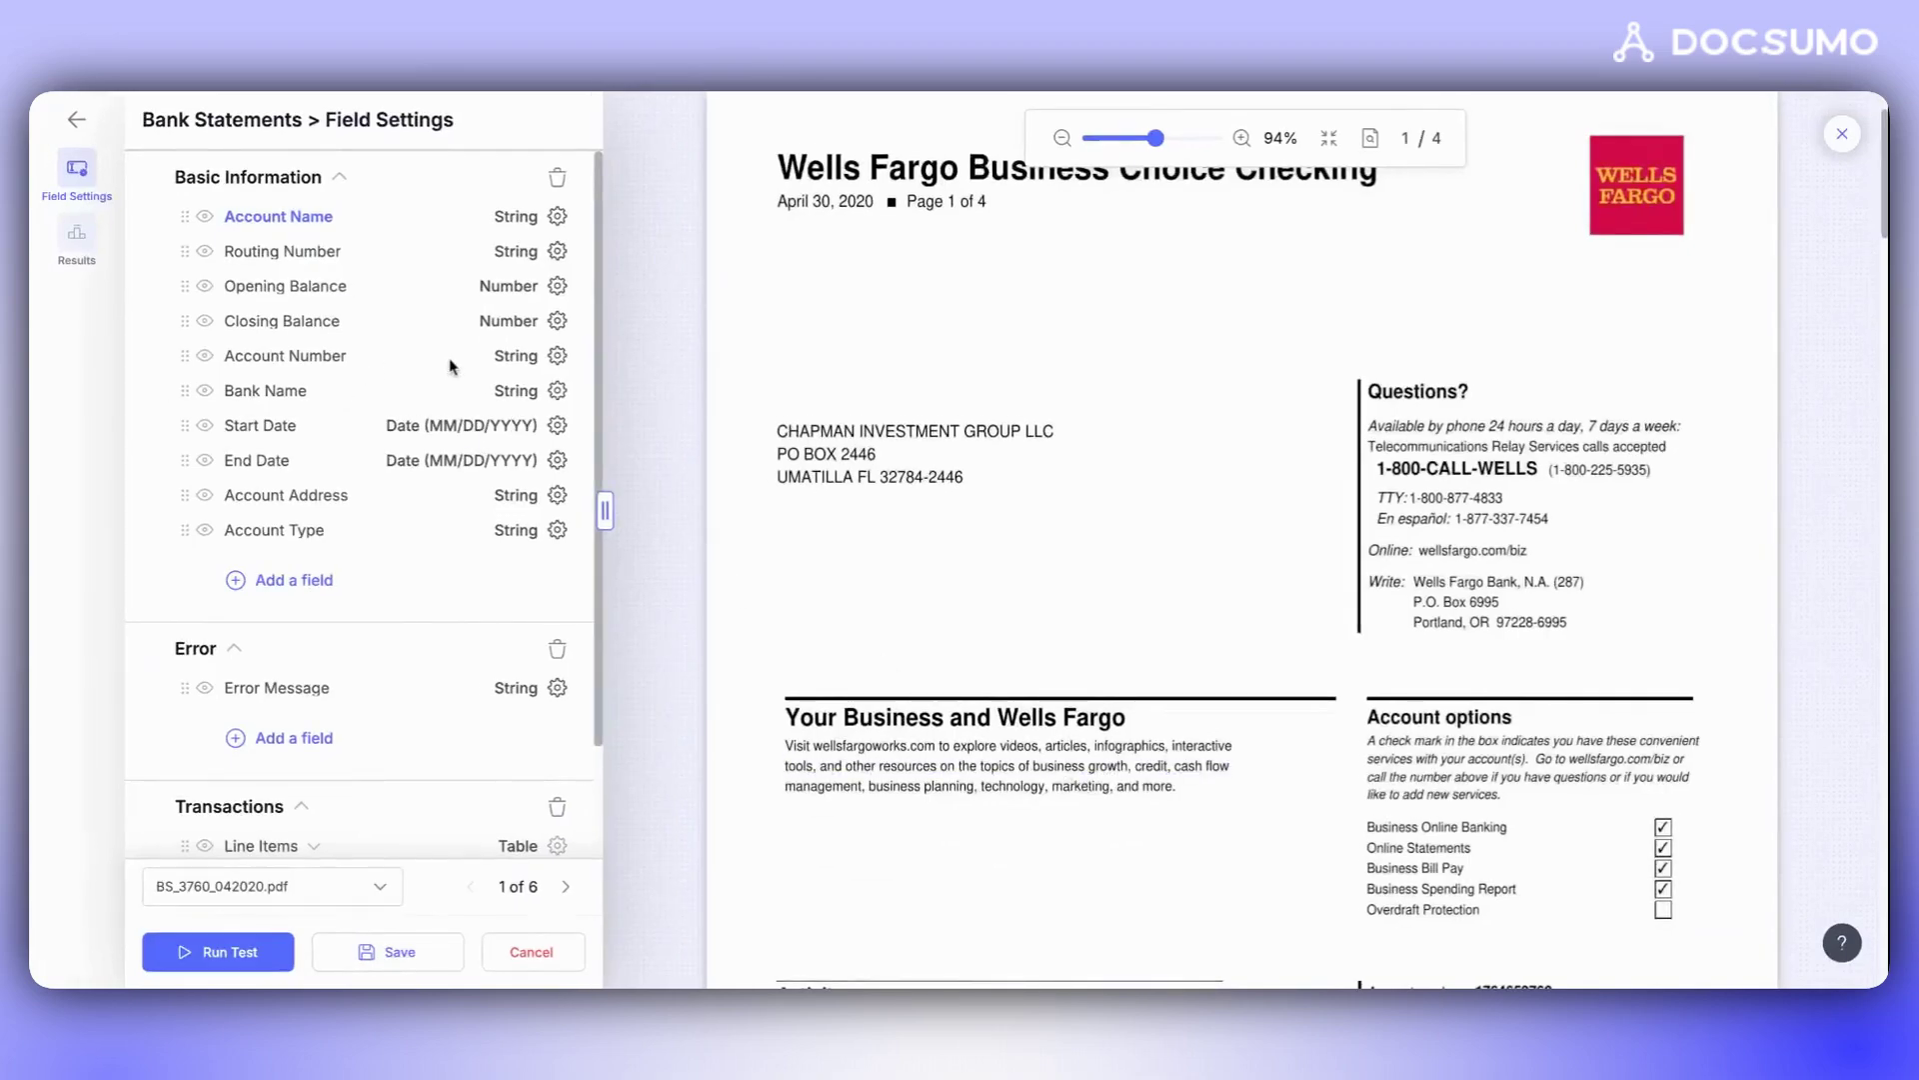
# Step: Run the Account Number 11-digit Validation step, which returns false, and apply the settings
pyautogui.click(557, 355)
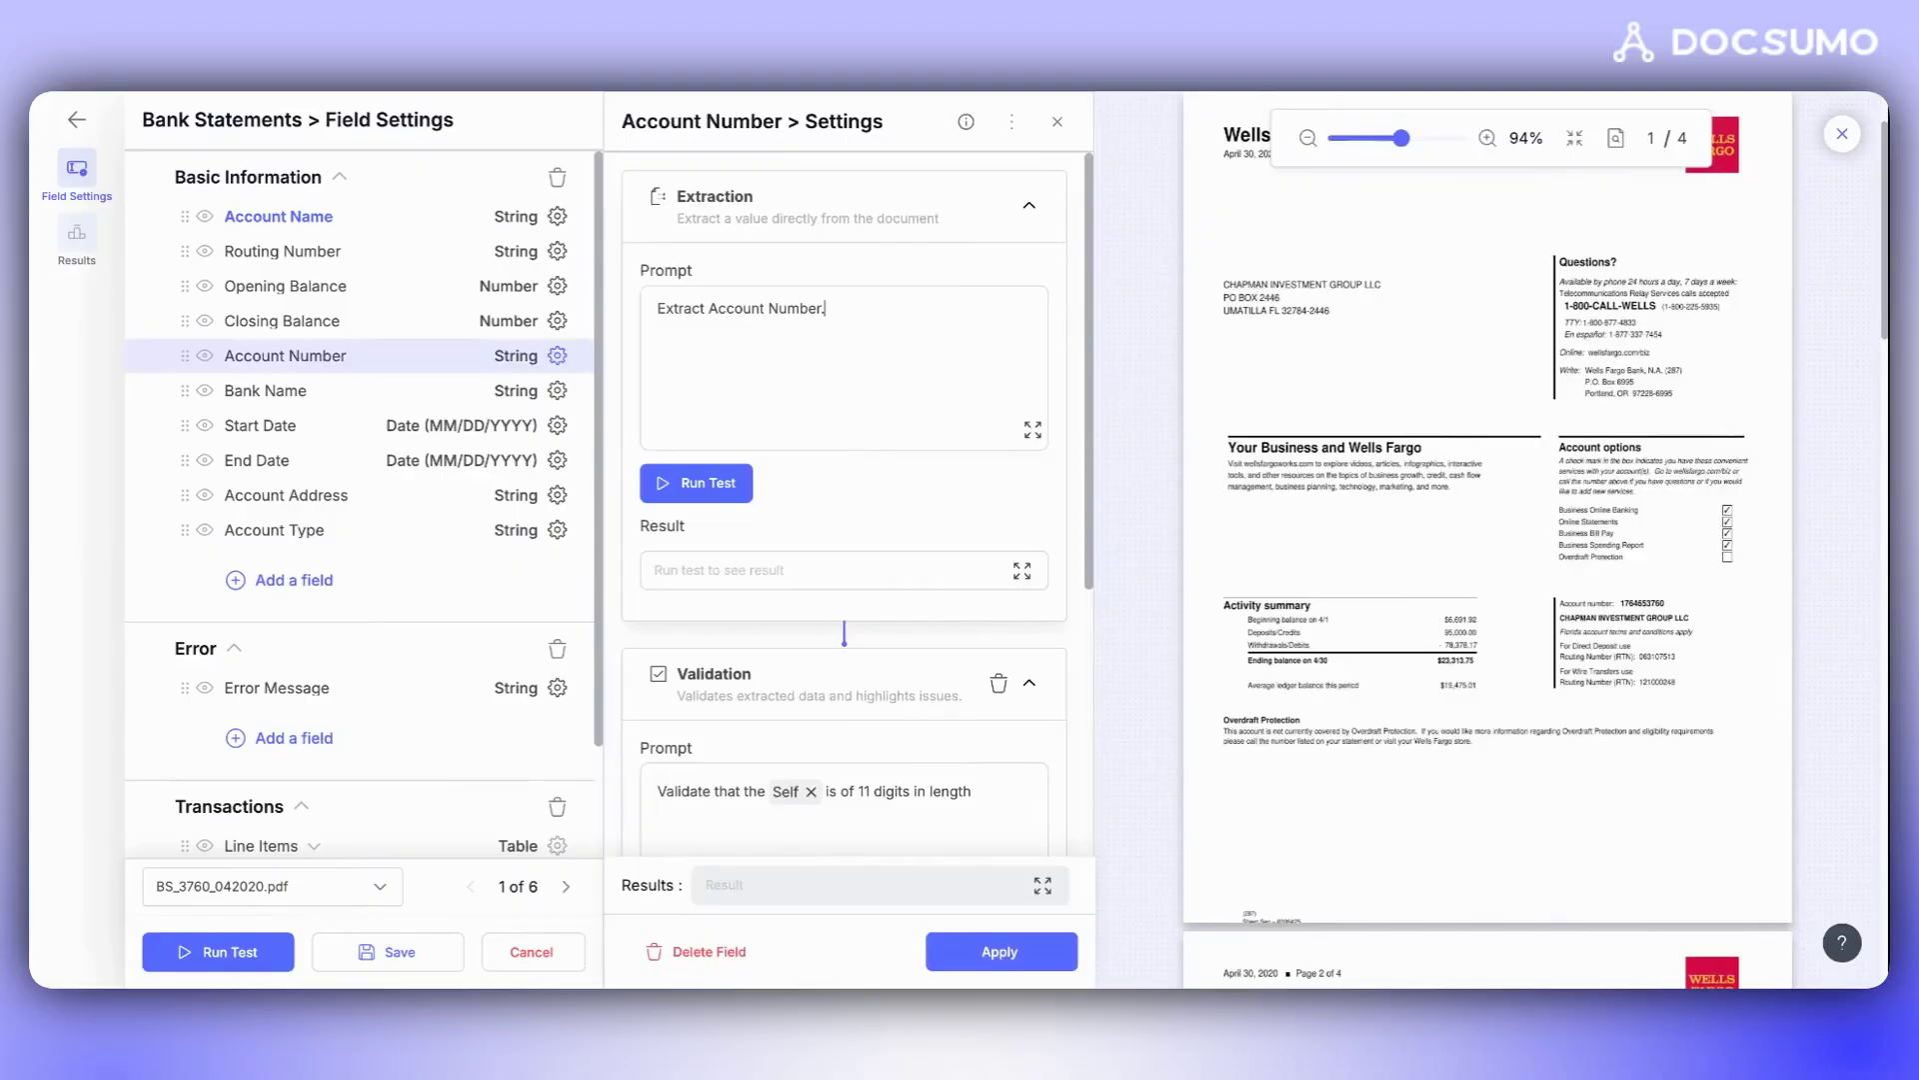
pyautogui.scroll(-1, 910, 444)
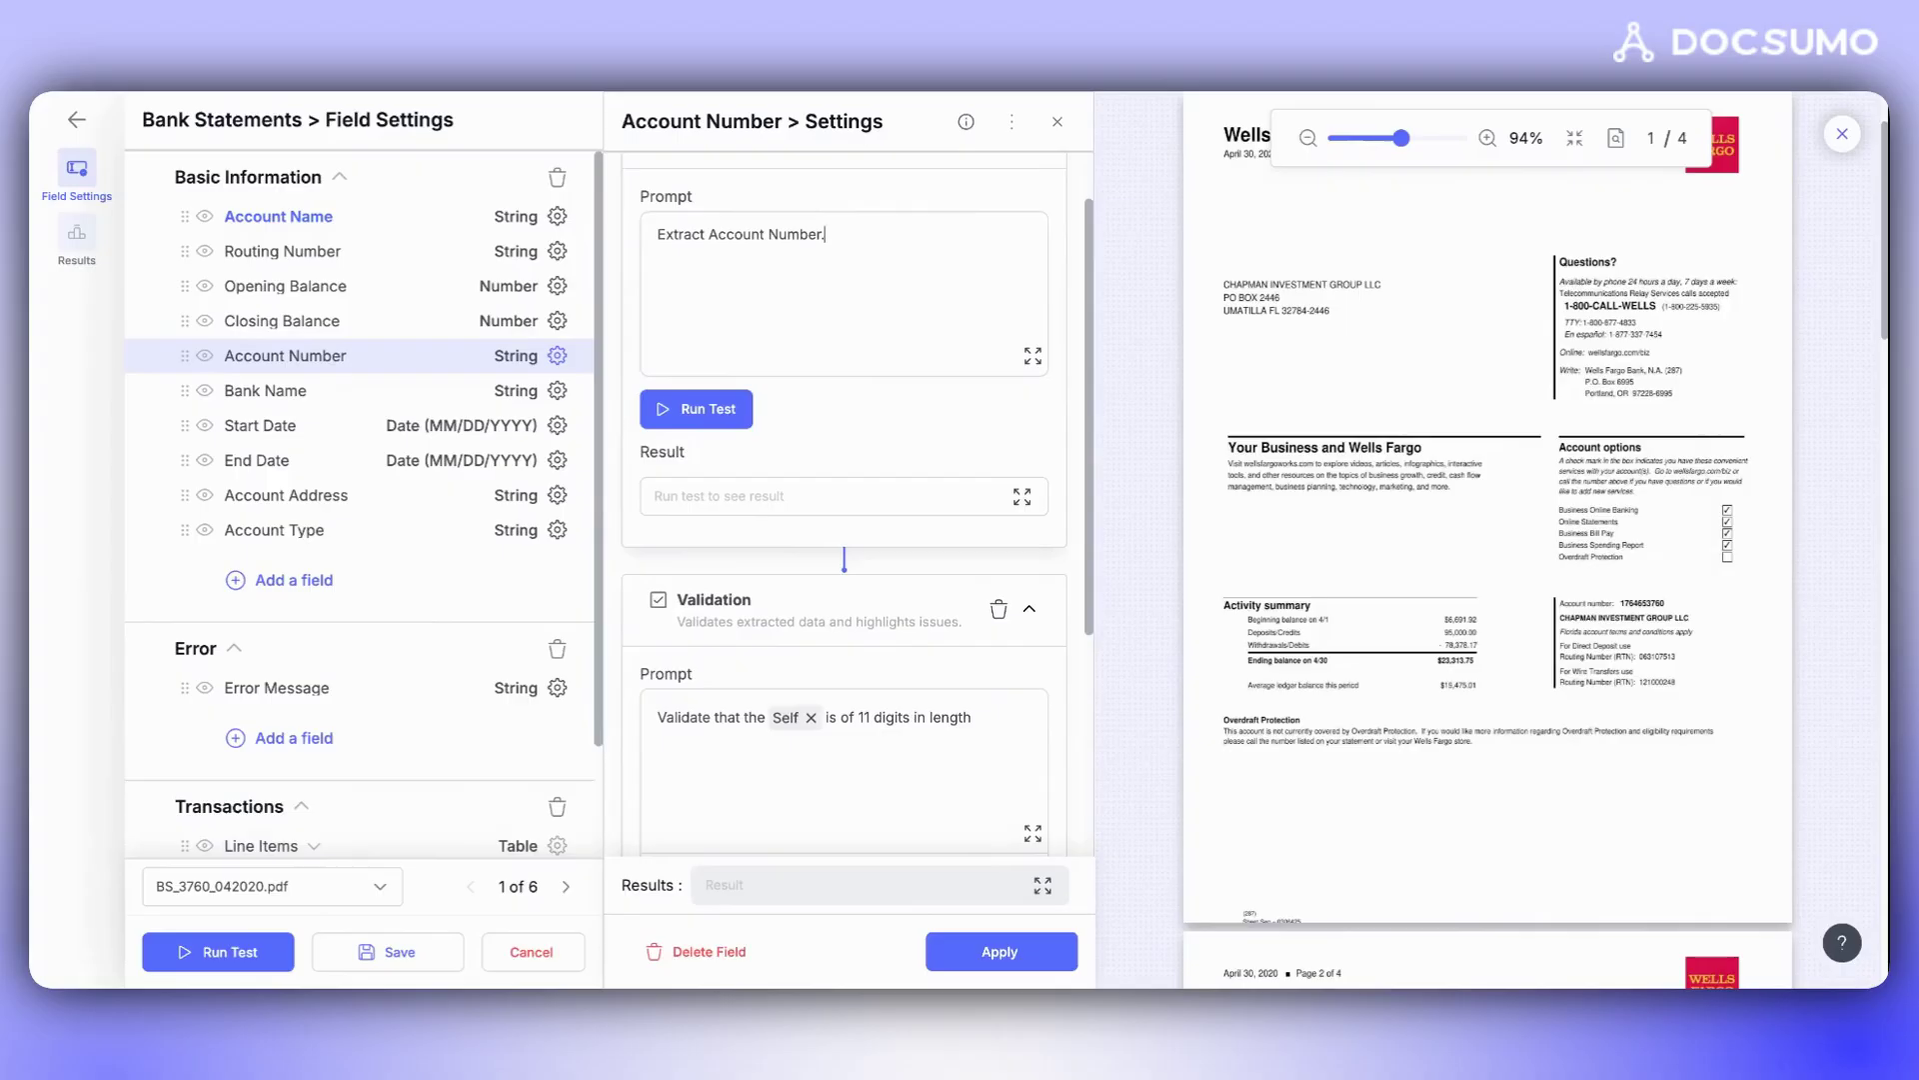
pyautogui.scroll(-2, 889, 550)
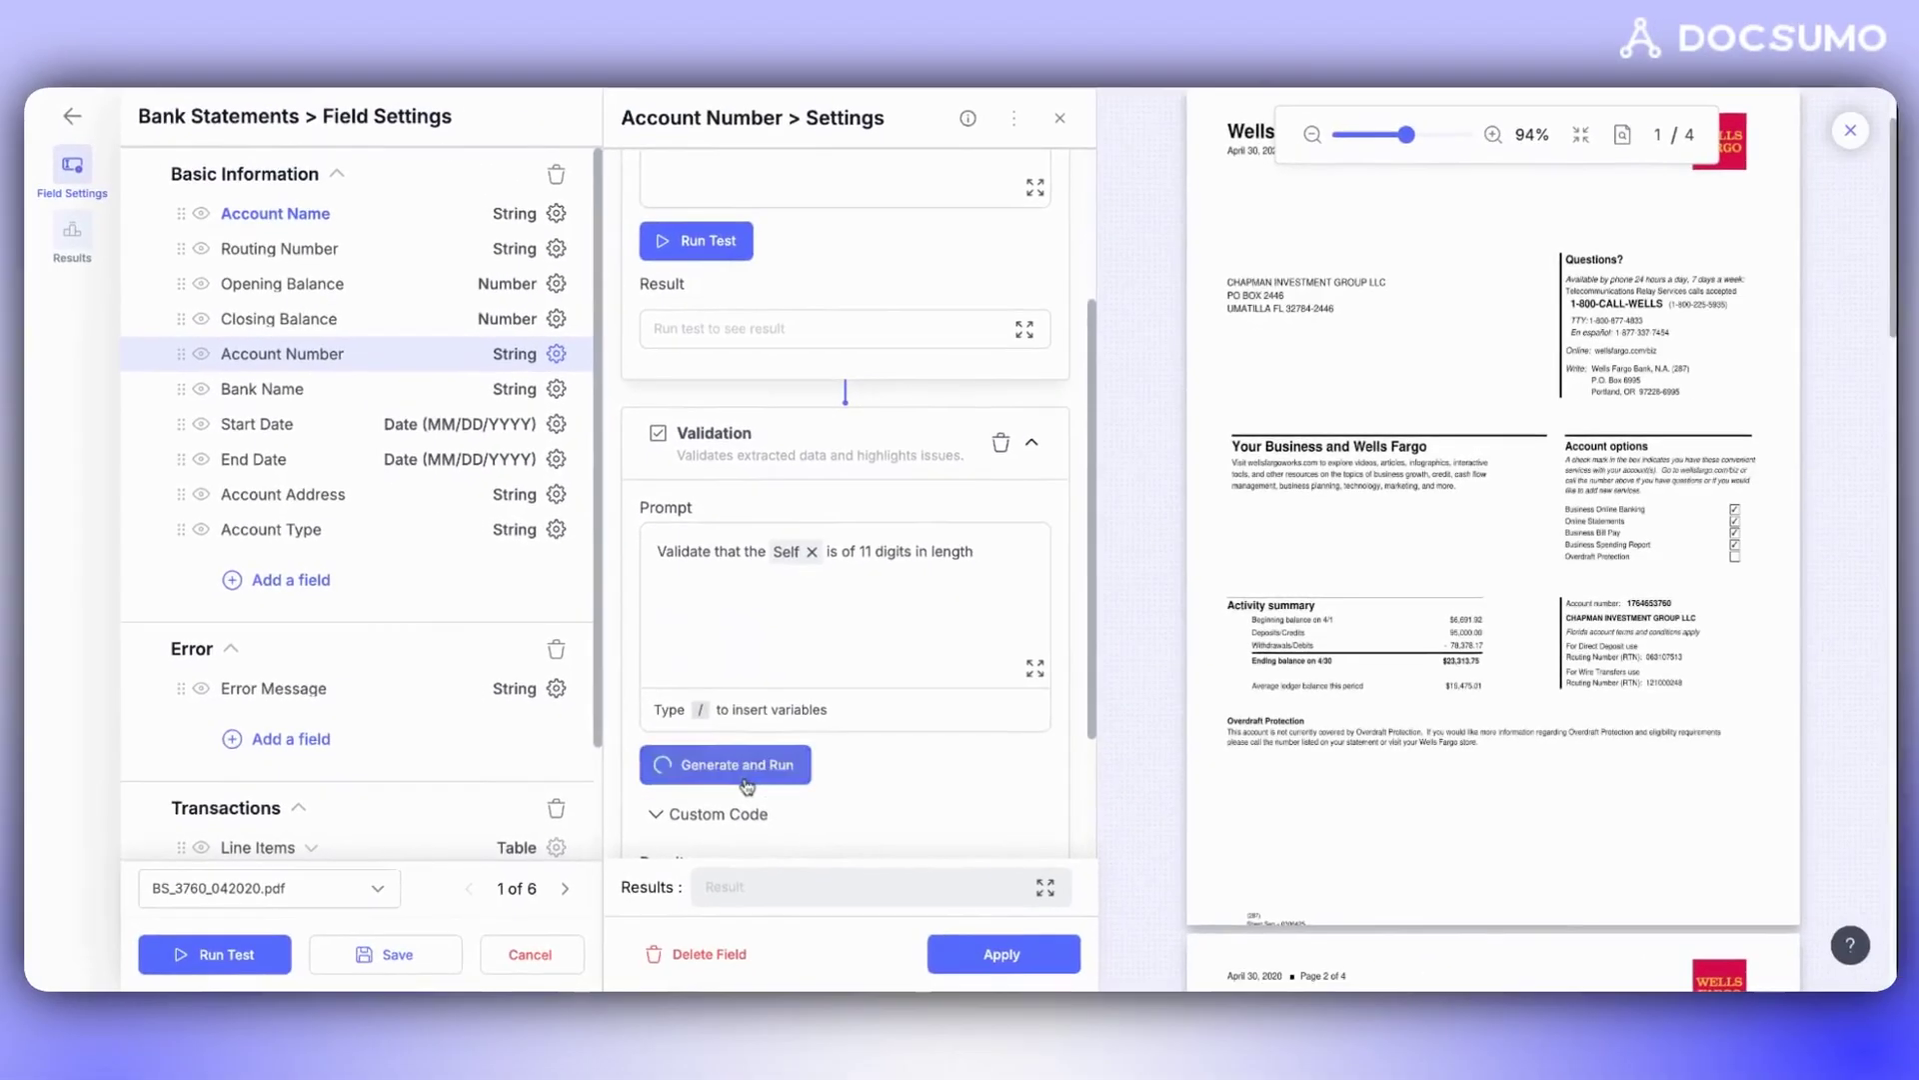
pyautogui.click(748, 890)
pyautogui.scroll(-2, 854, 651)
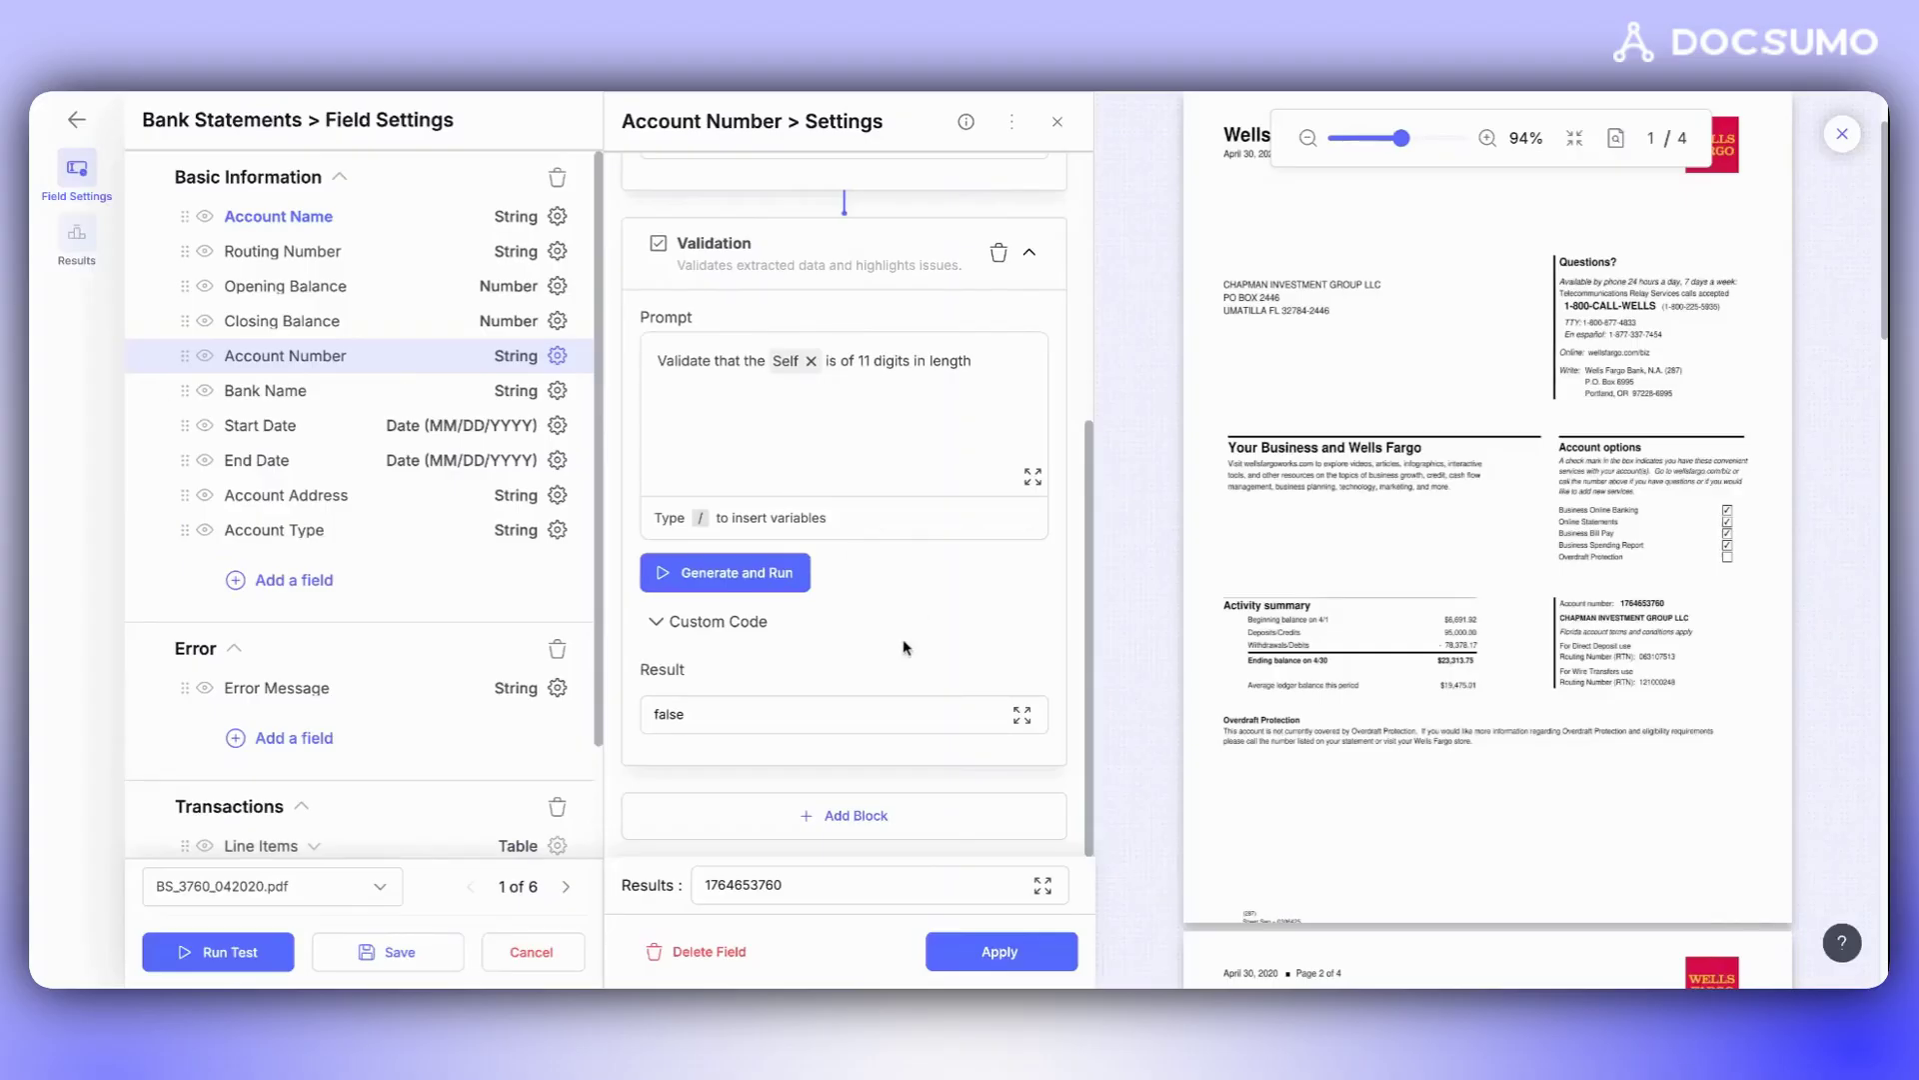
pyautogui.click(995, 951)
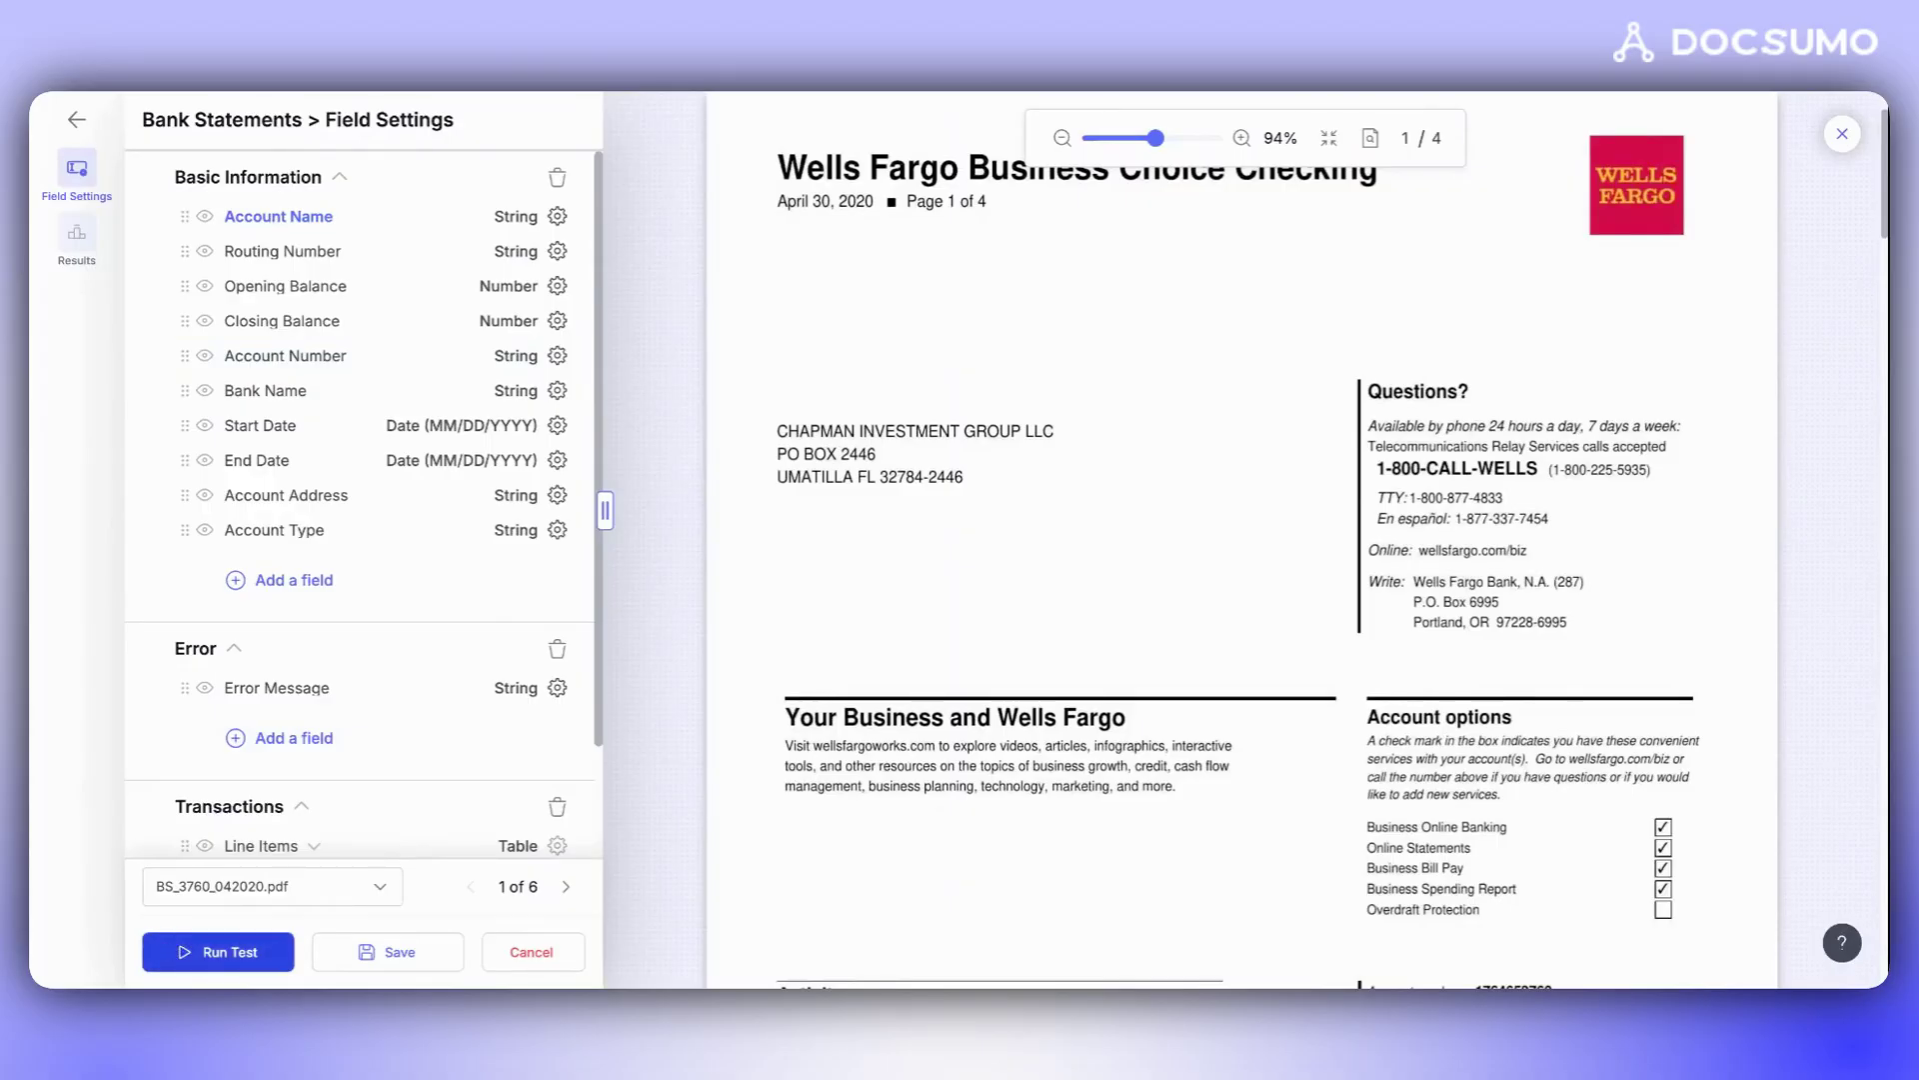
# Step: Run the full-document test, inspect Account Name and the failing Account Number, then return to Documents
pyautogui.click(218, 951)
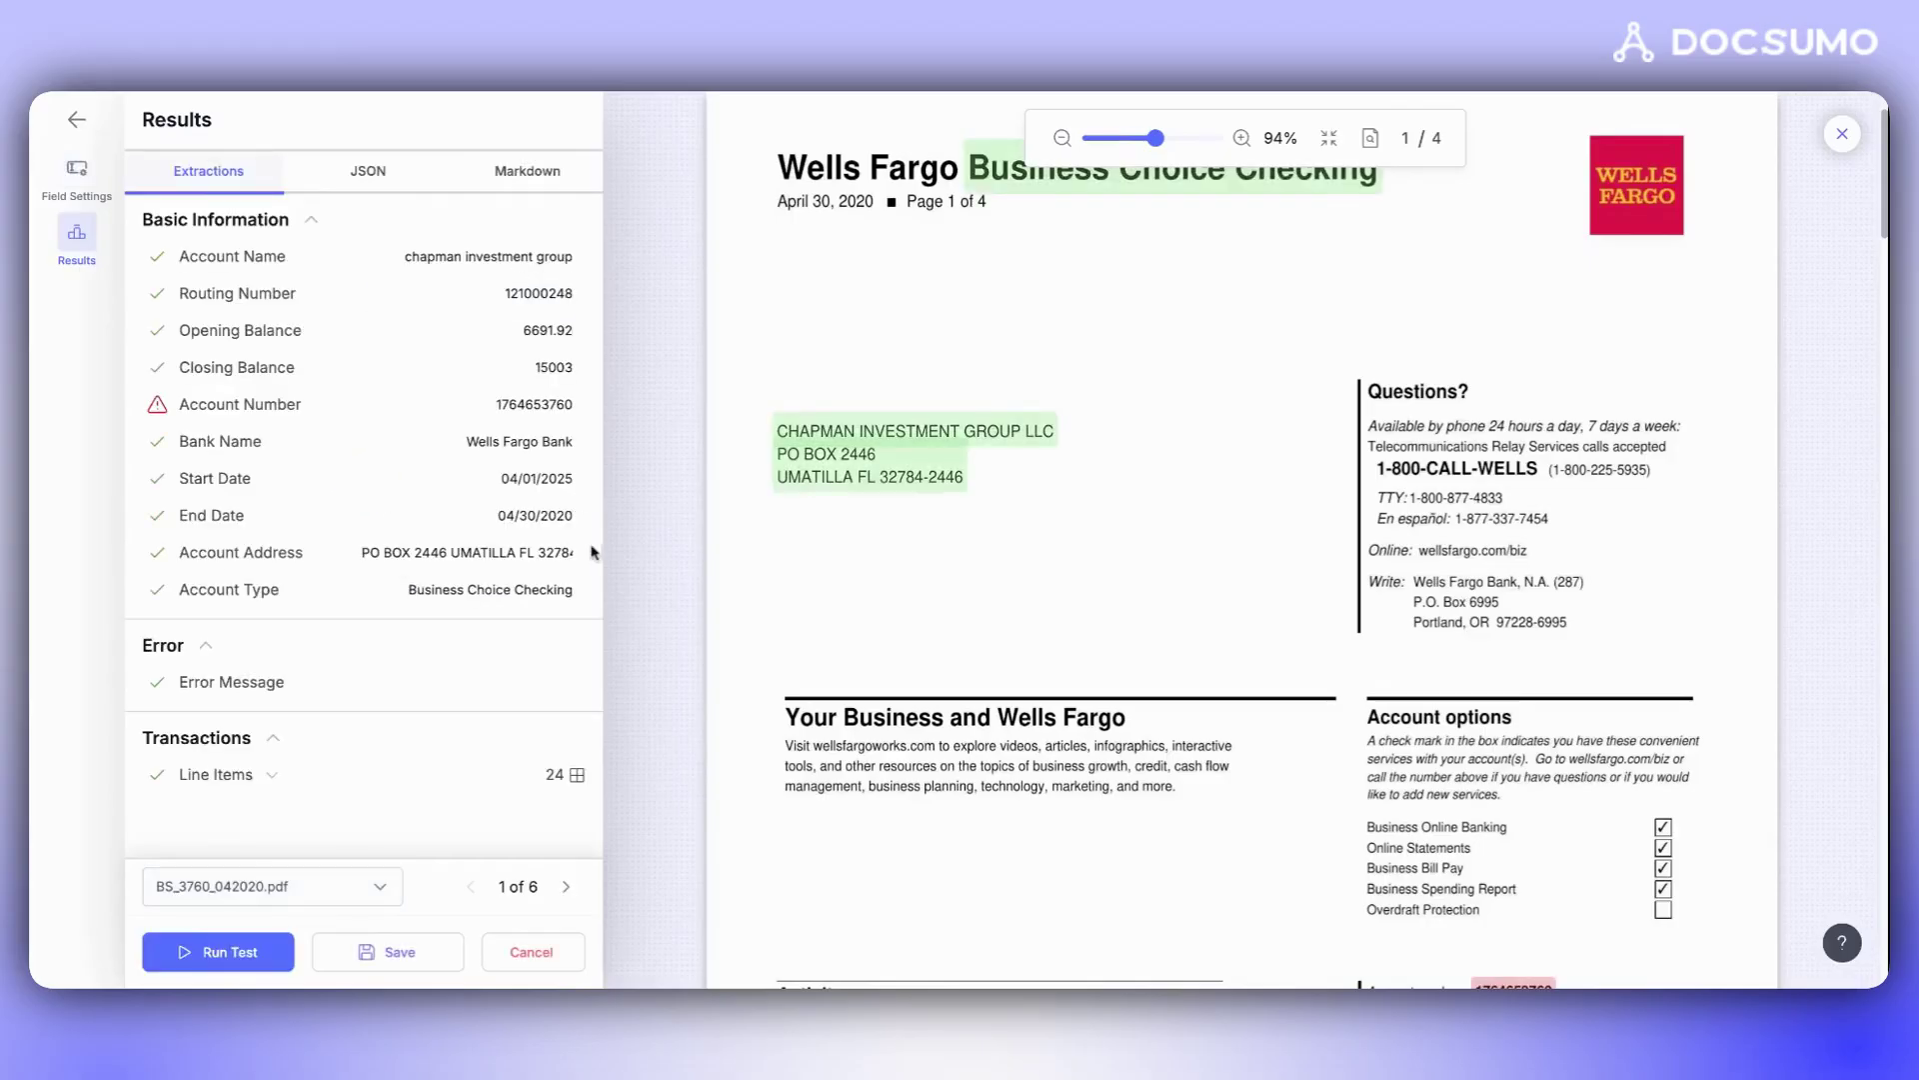
pyautogui.click(330, 262)
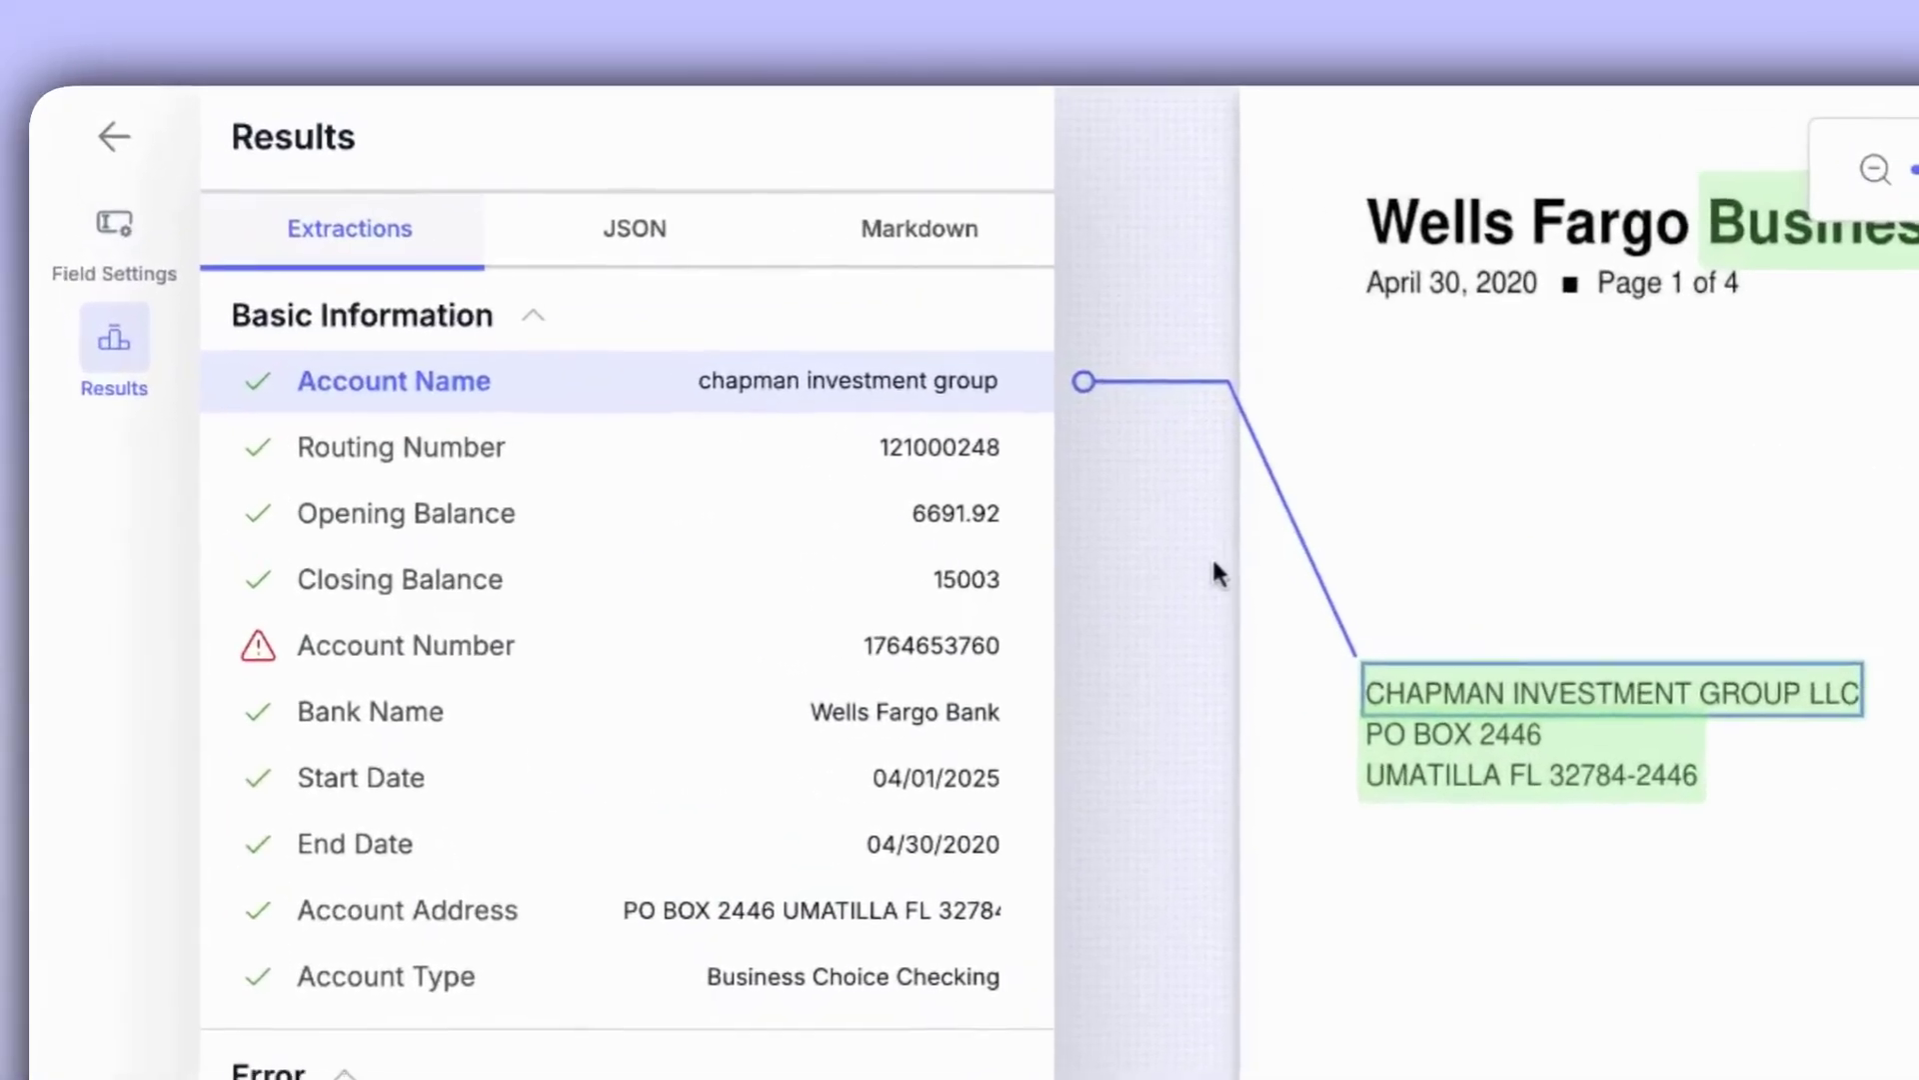
pyautogui.moveTo(946, 447)
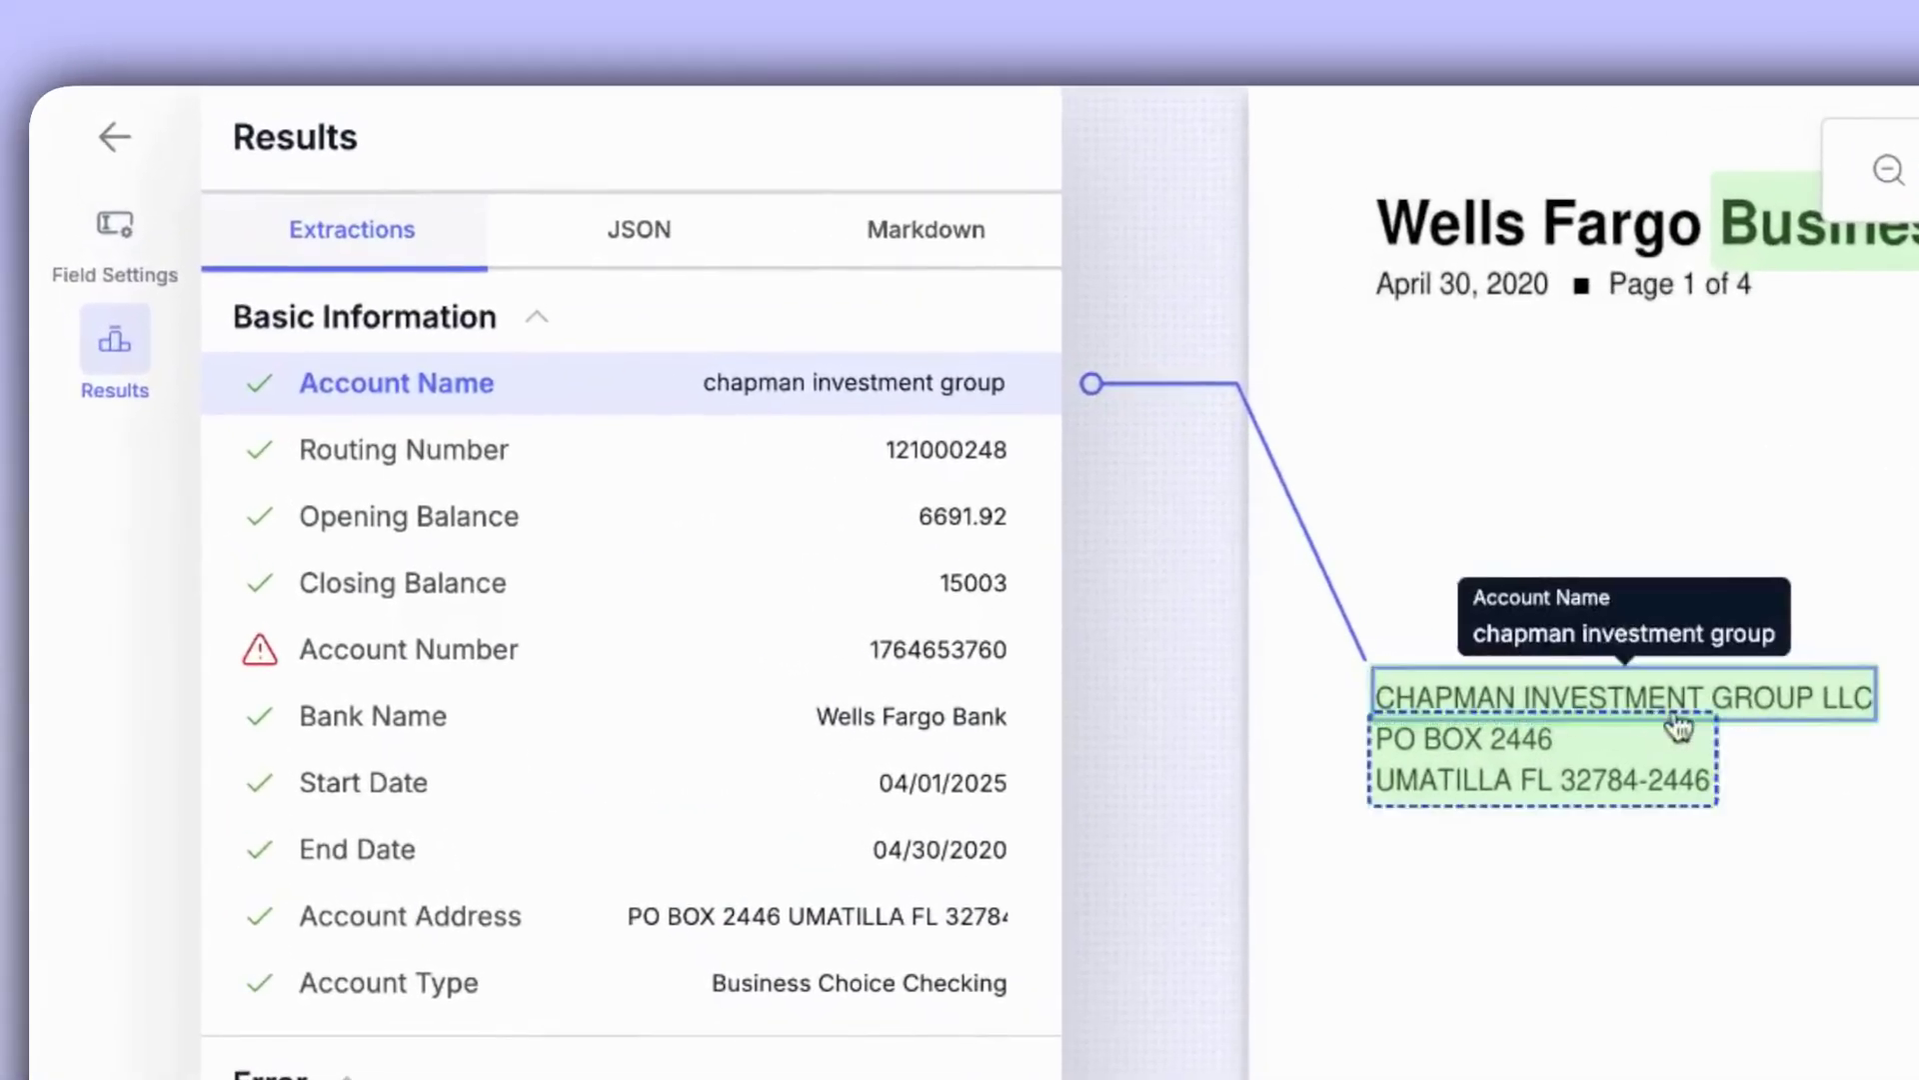
pyautogui.click(914, 657)
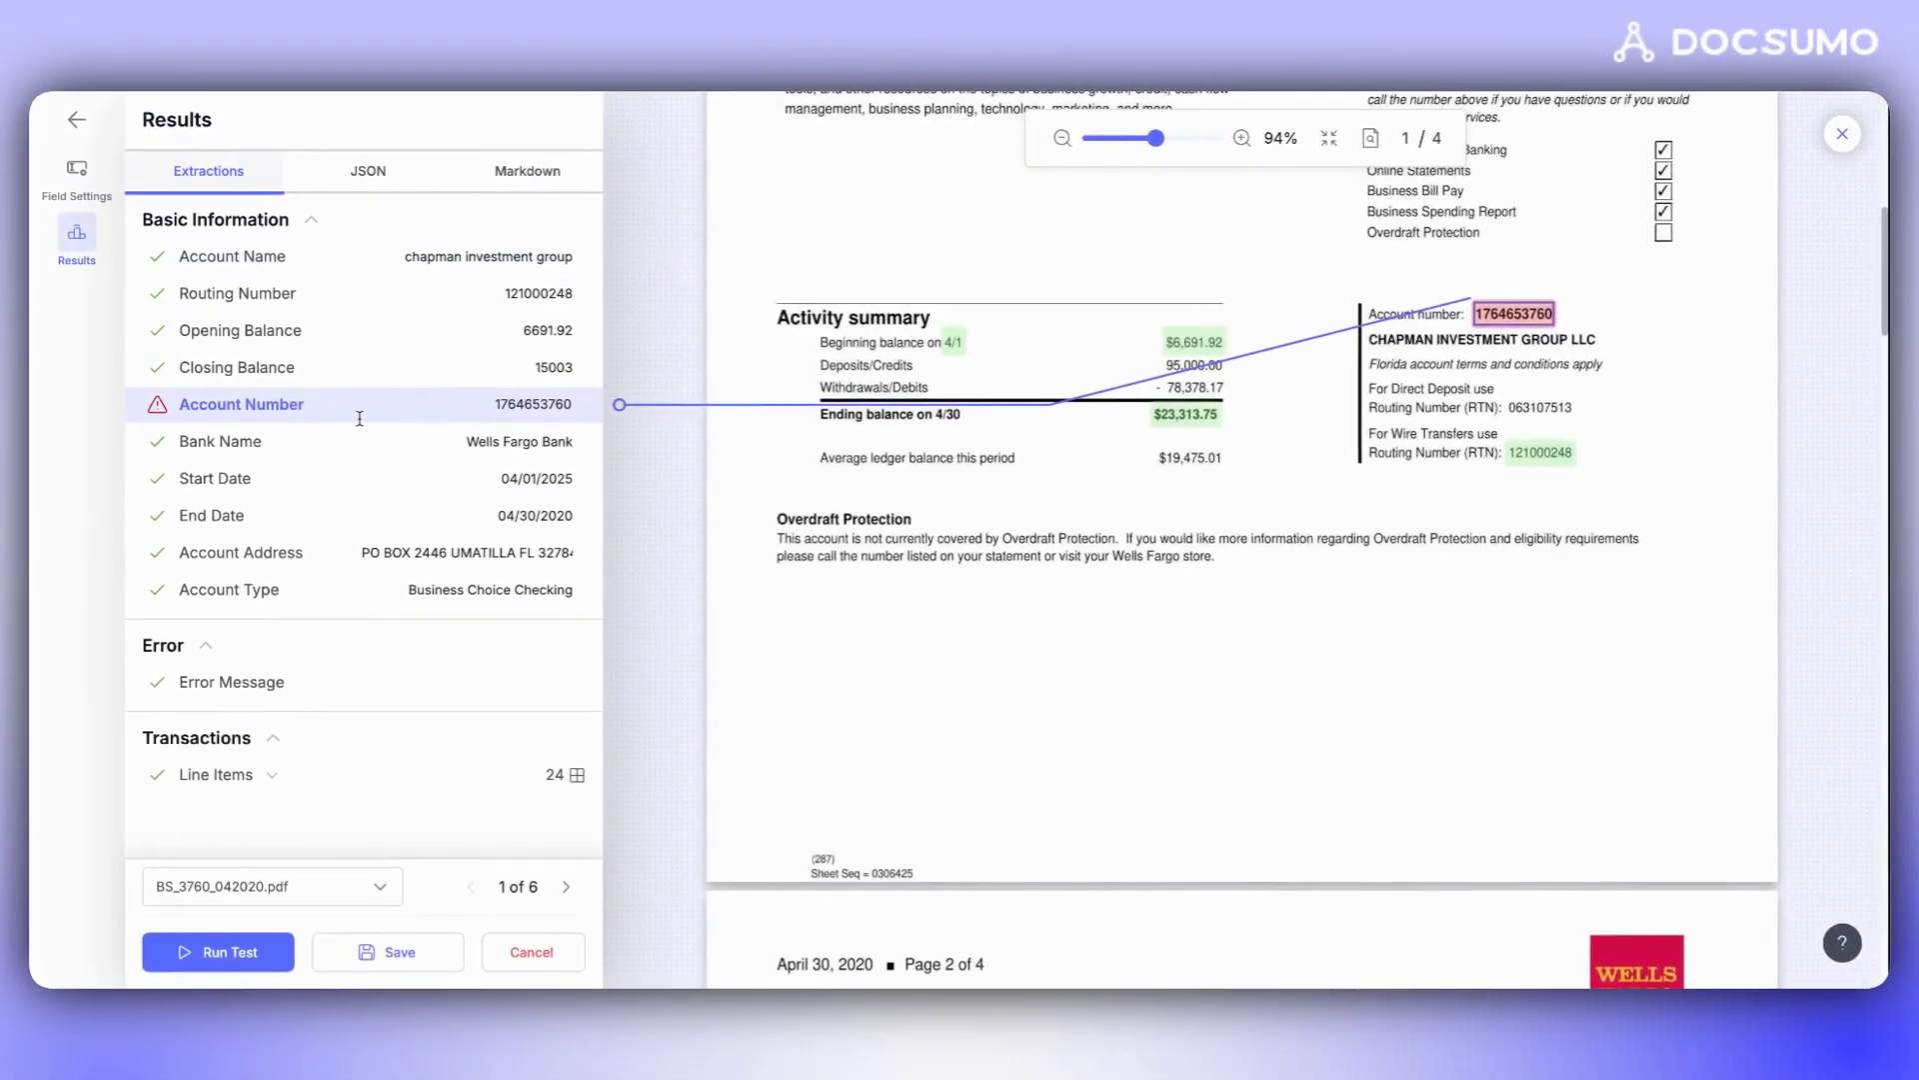
pyautogui.moveTo(165, 424)
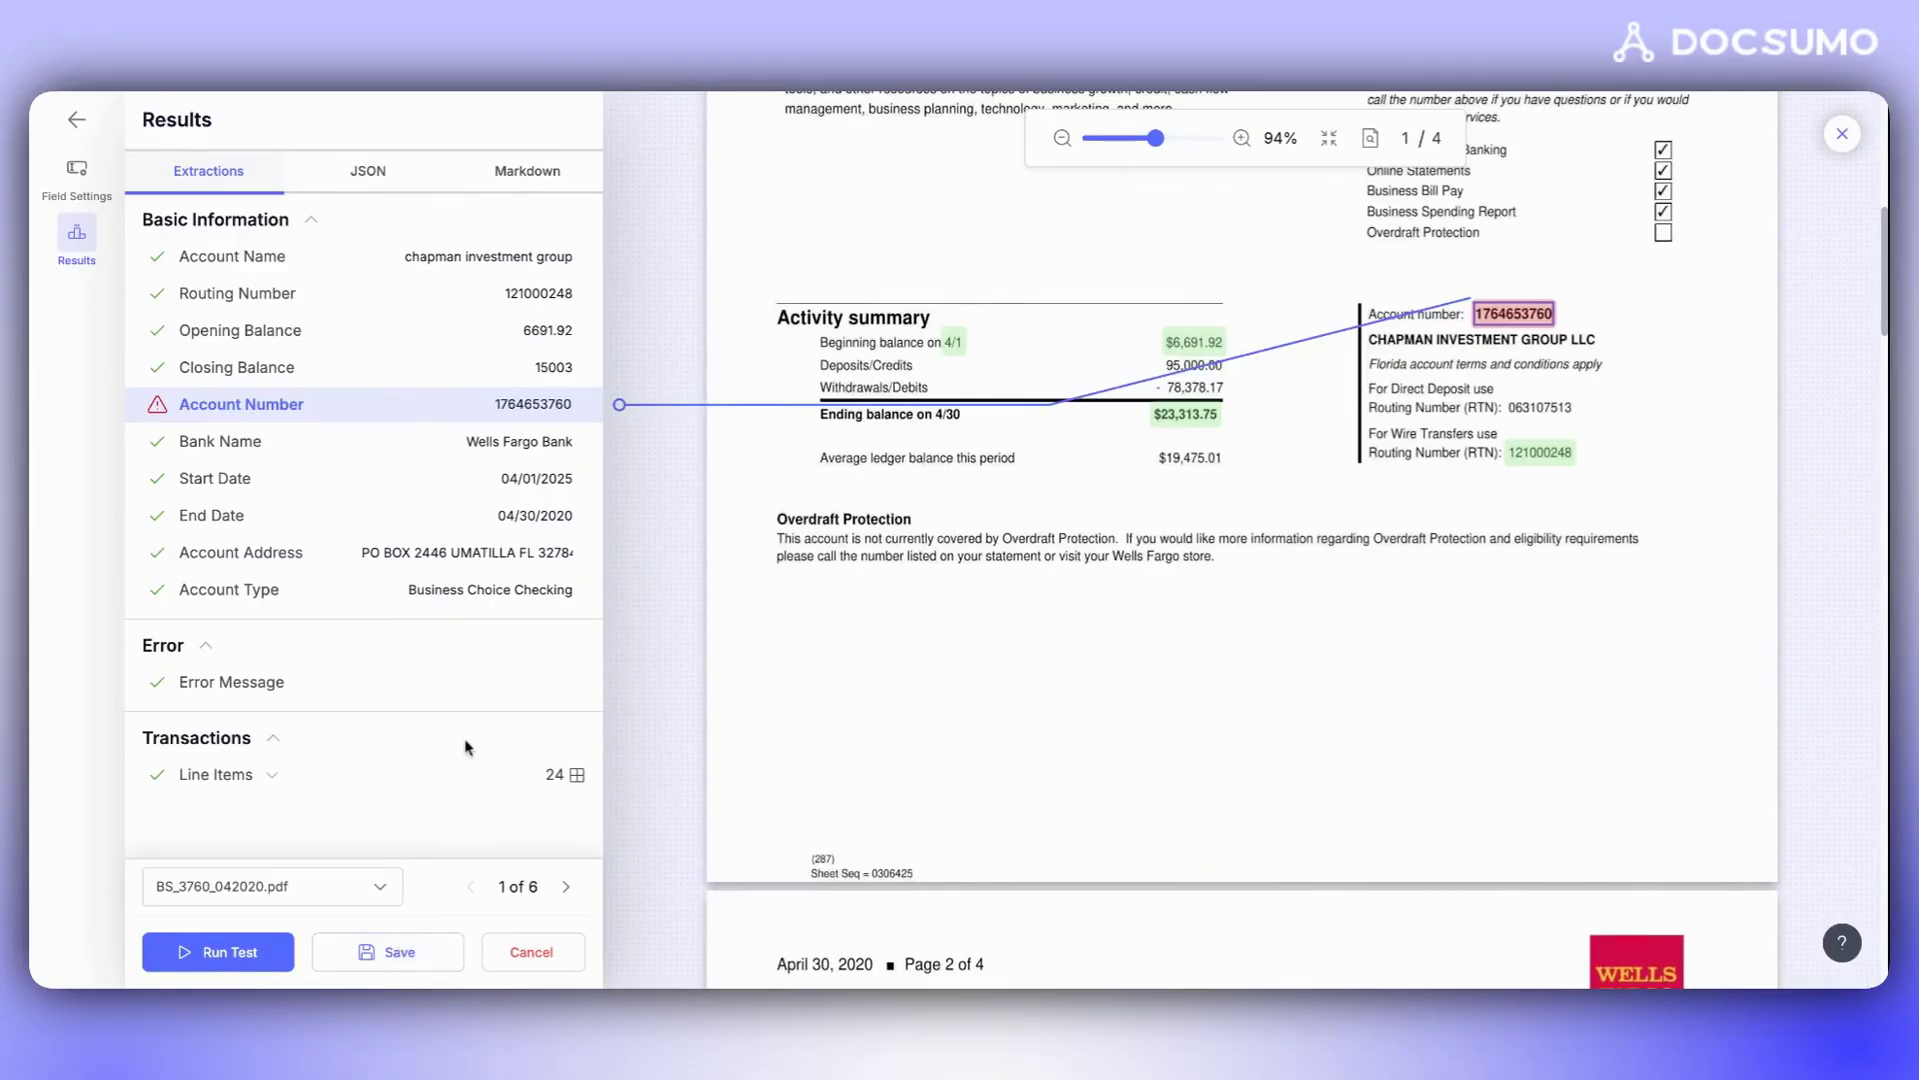
pyautogui.press('Escape')
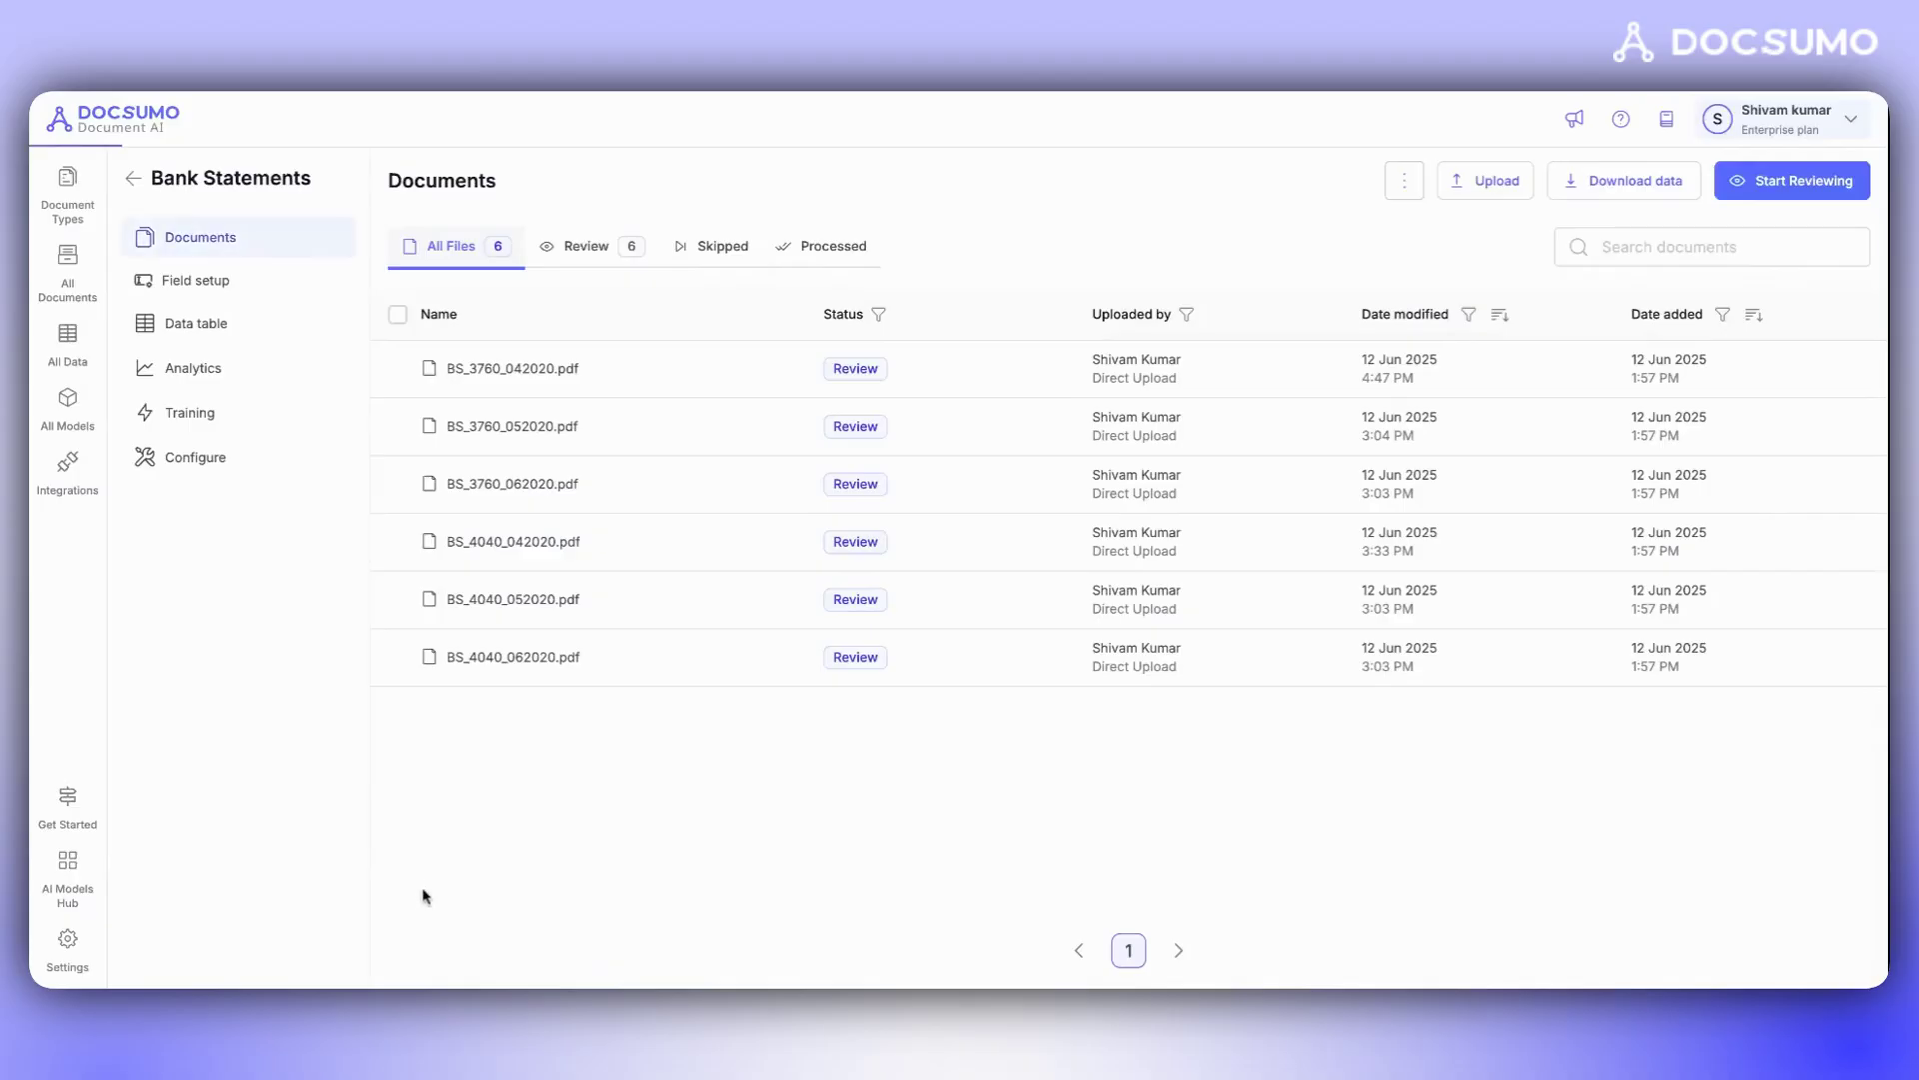